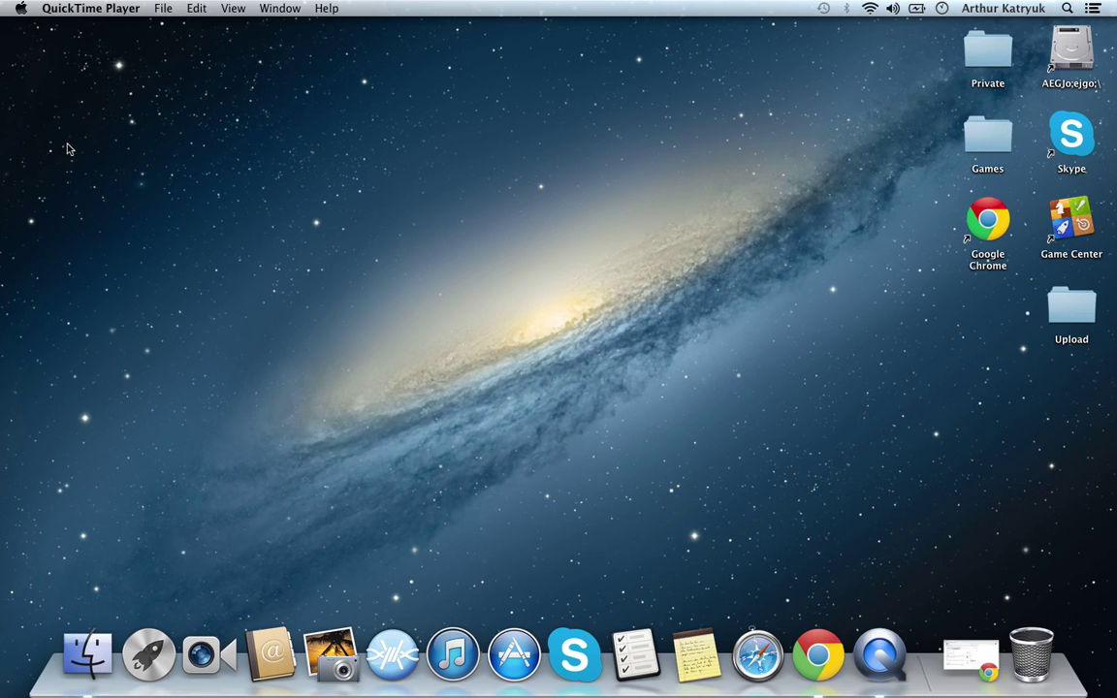
left_click(541, 499)
right_click(660, 657)
left_click(582, 494)
left_click_drag(593, 291, 1018, 285)
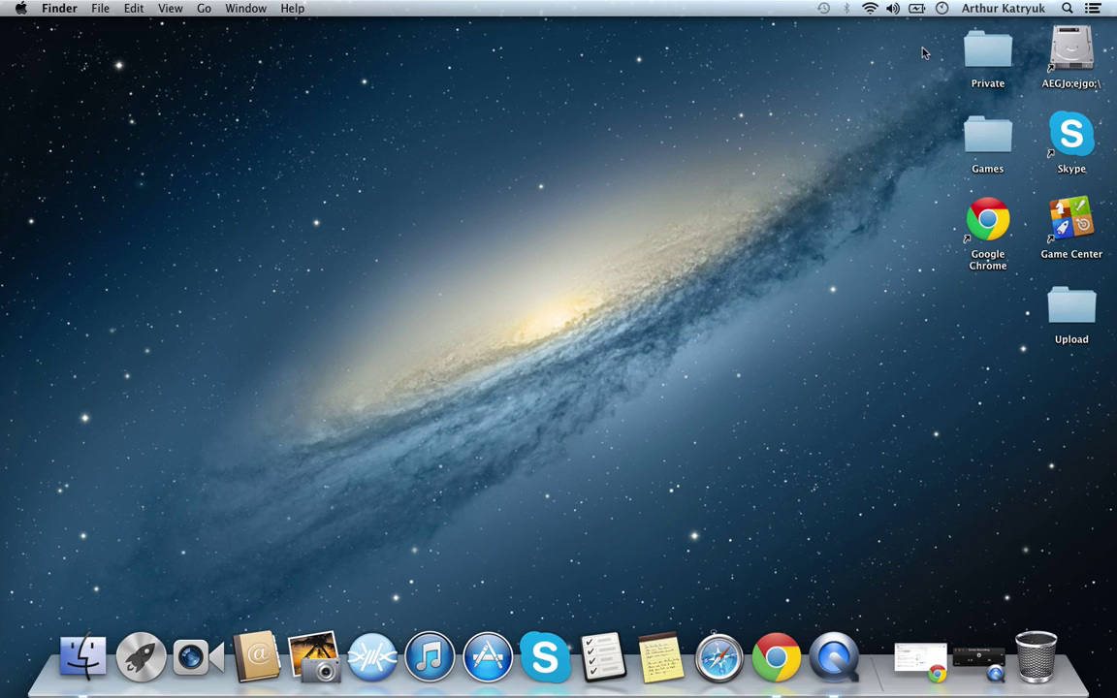
left_click_drag(923, 51, 885, 207)
left_click_drag(870, 126, 463, 204)
key("F2")
left_click_drag(551, 196, 674, 305)
left_click_drag(294, 125, 801, 514)
left_click_drag(595, 236, 666, 411)
left_click_drag(623, 379, 535, 272)
left_click_drag(536, 275, 571, 239)
left_click_drag(321, 194, 810, 449)
Open the App Store and browse its Featured page.
left_click(487, 657)
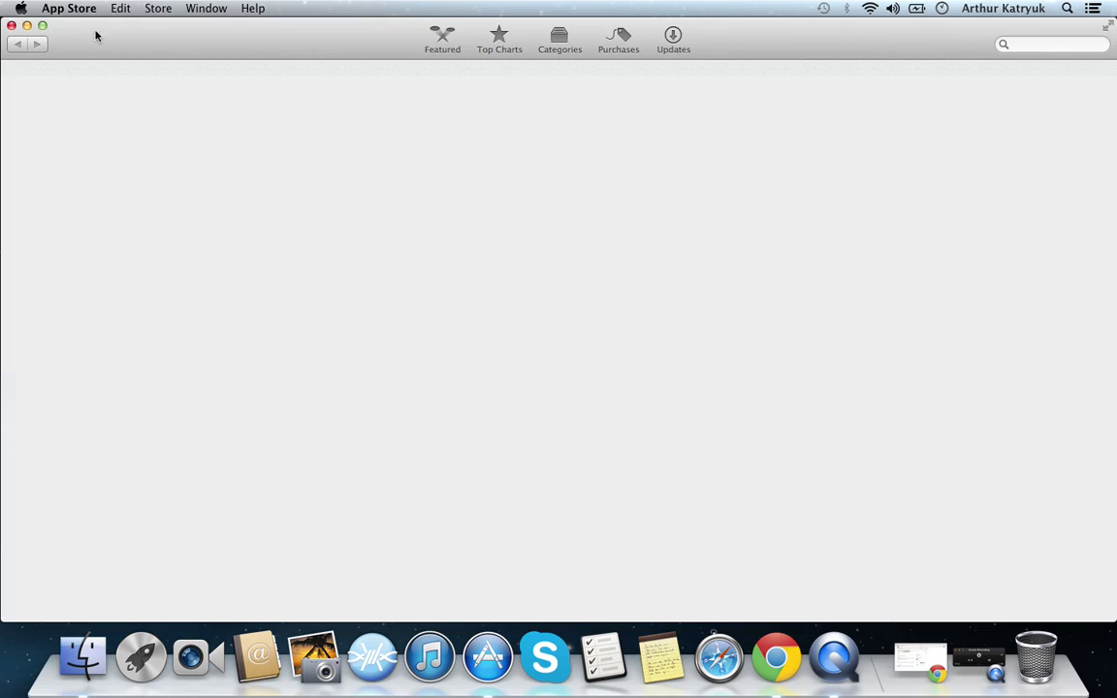
left_click(27, 24)
left_click(1001, 676)
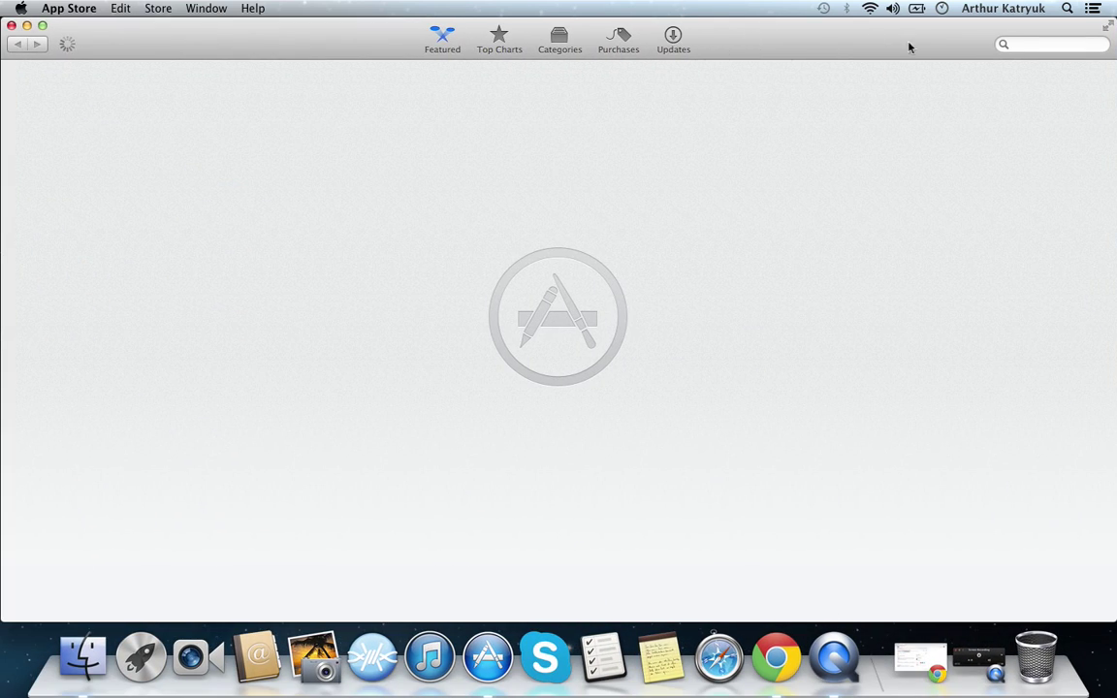
left_click(1046, 44)
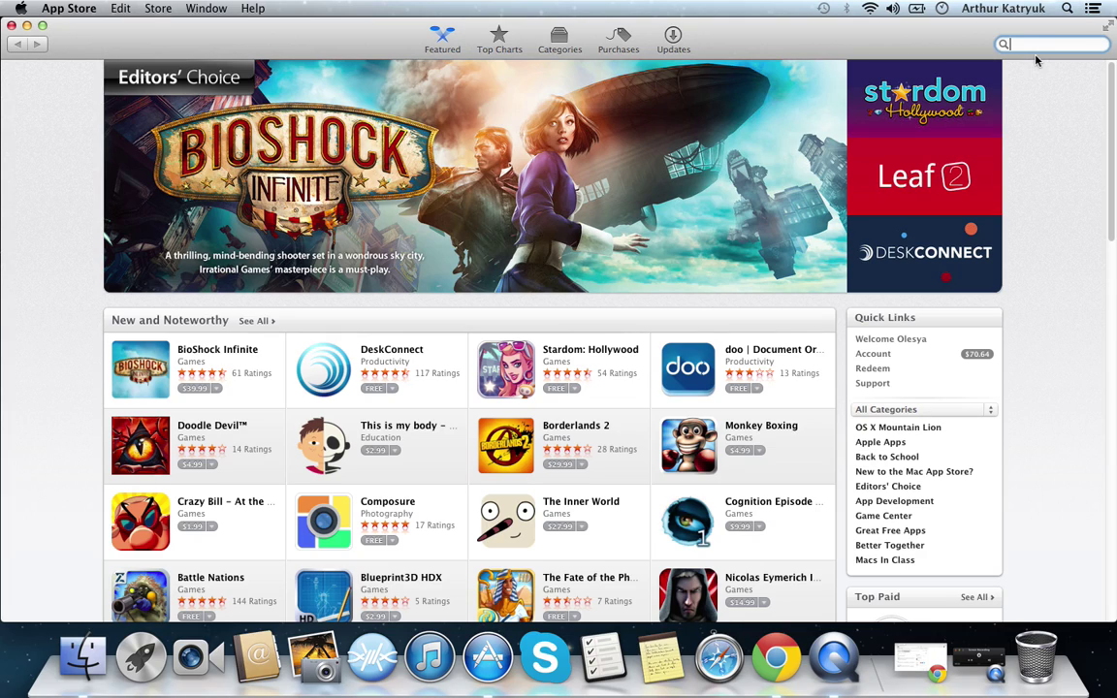
scroll(936, 207, "down", 2)
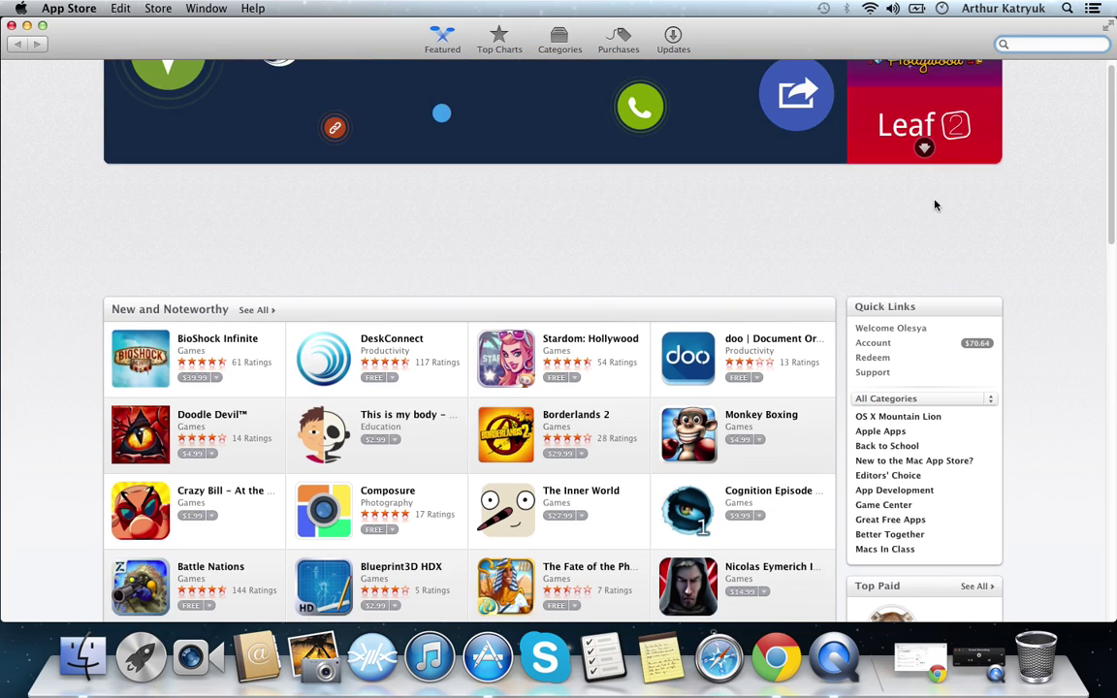
scroll(935, 206, "down", 5)
scroll(921, 291, "up", 2)
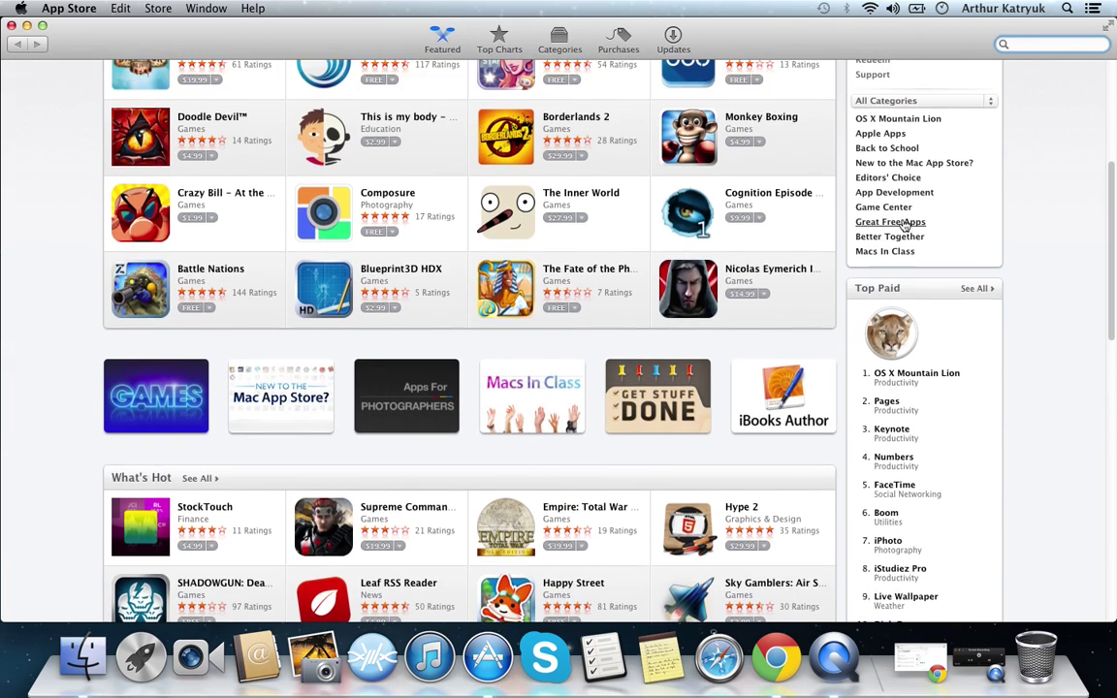
scroll(903, 225, "up", 4)
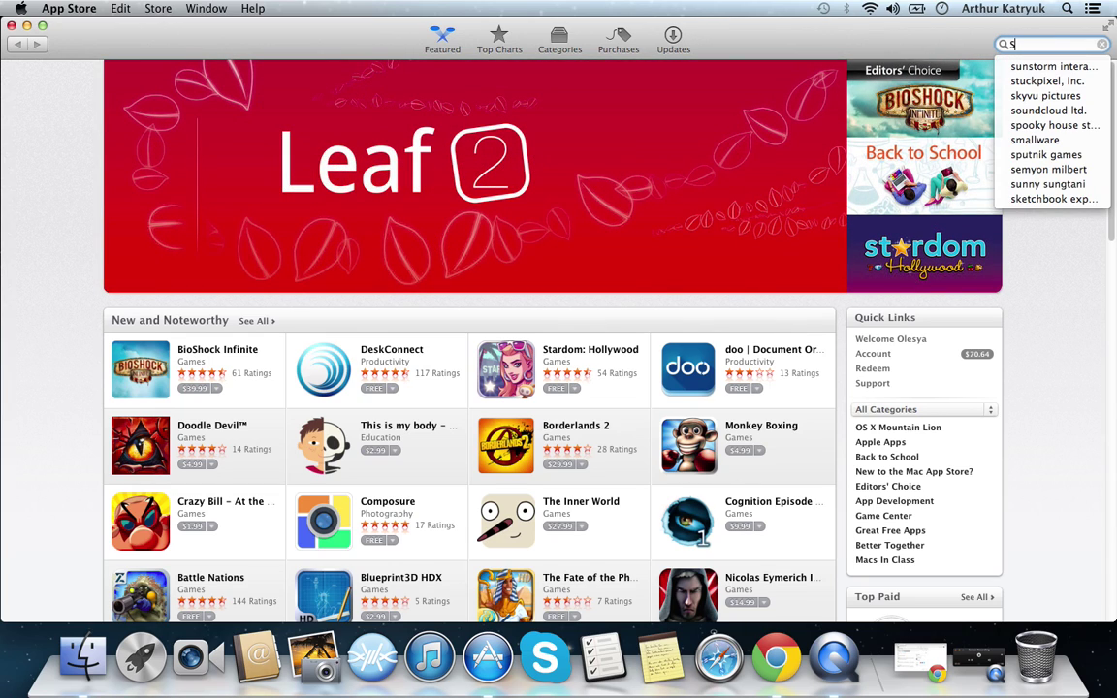
Search the App Store for "Screen Record".
key("BackSpace")
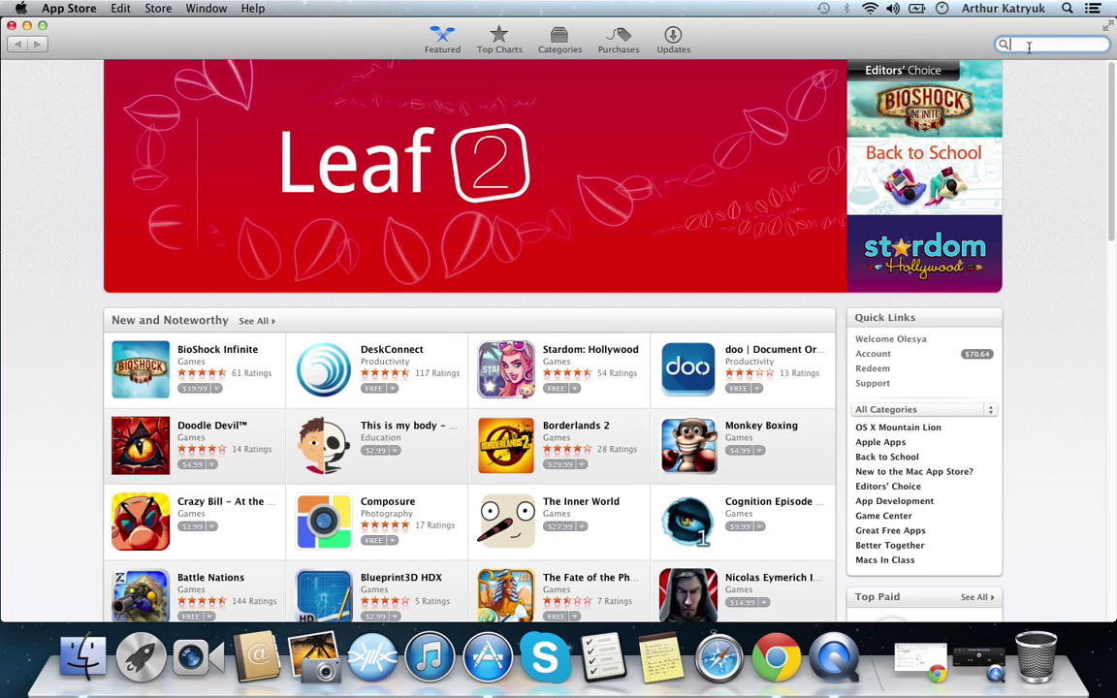
type("S")
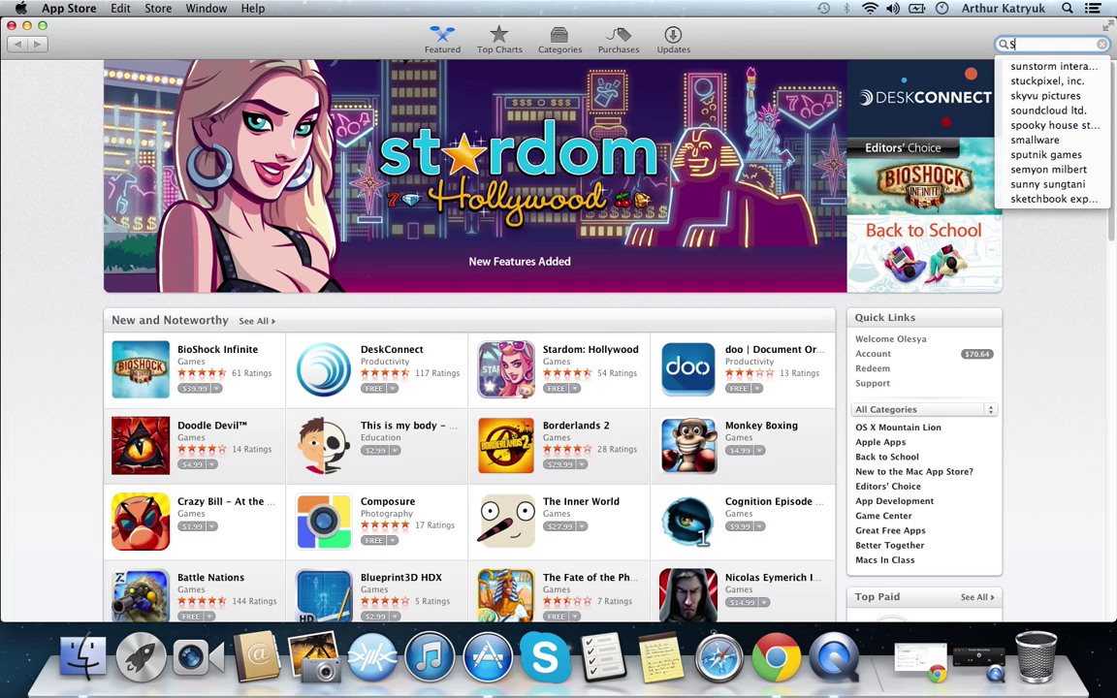
type("creen Re")
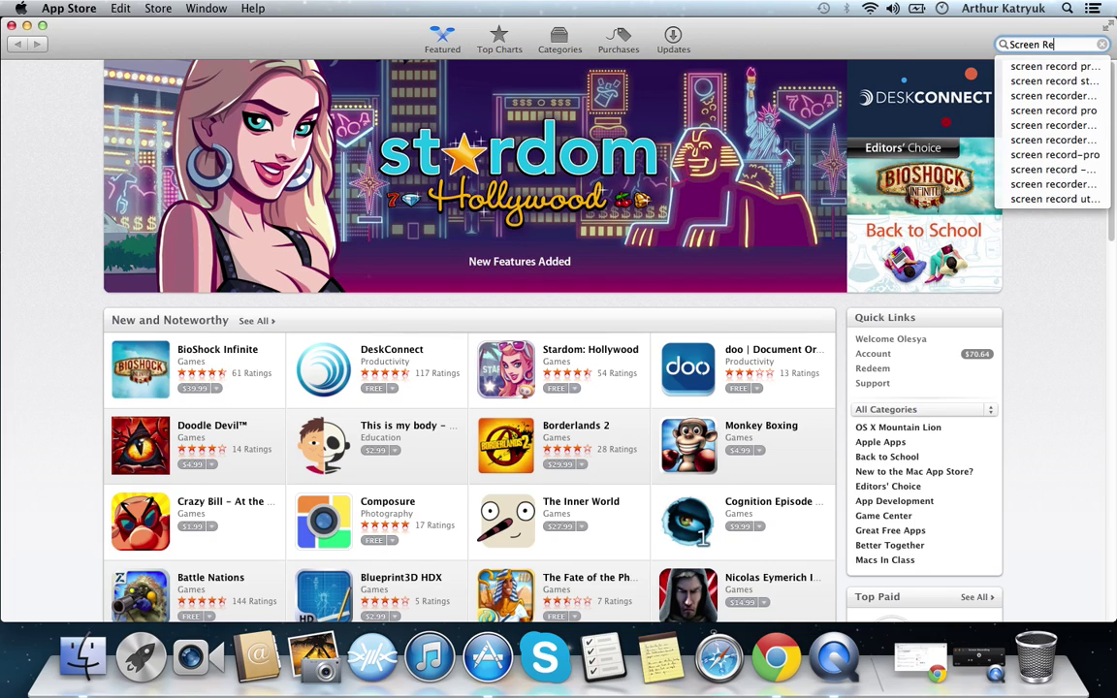
type("corf")
key("BackSpace")
type("d")
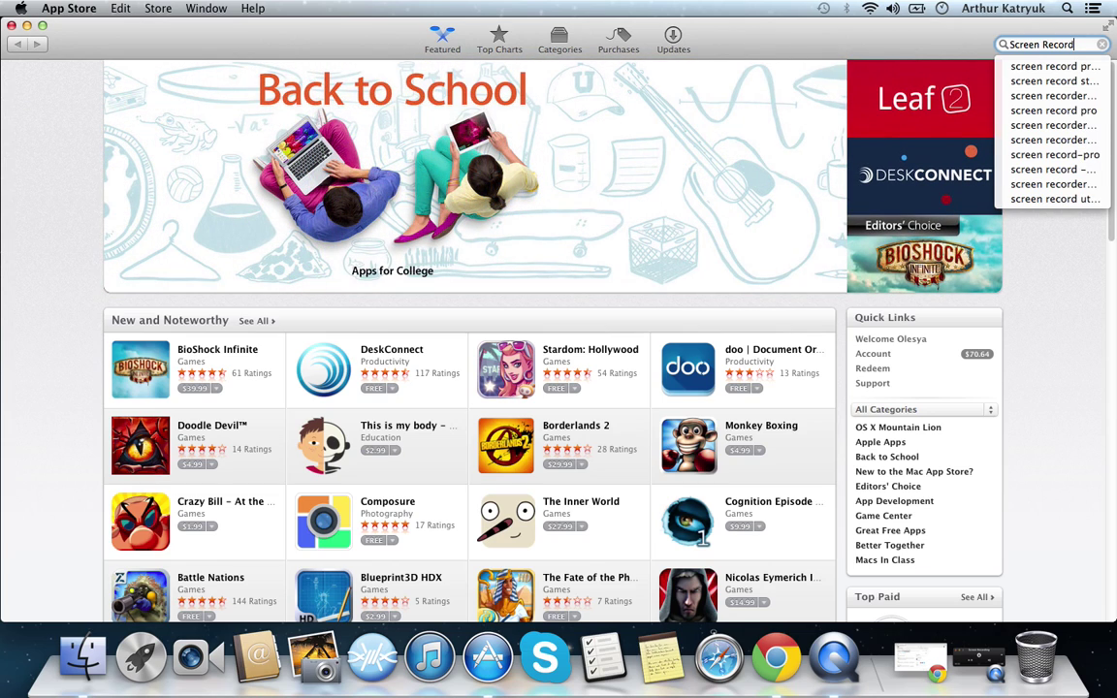
key("Return")
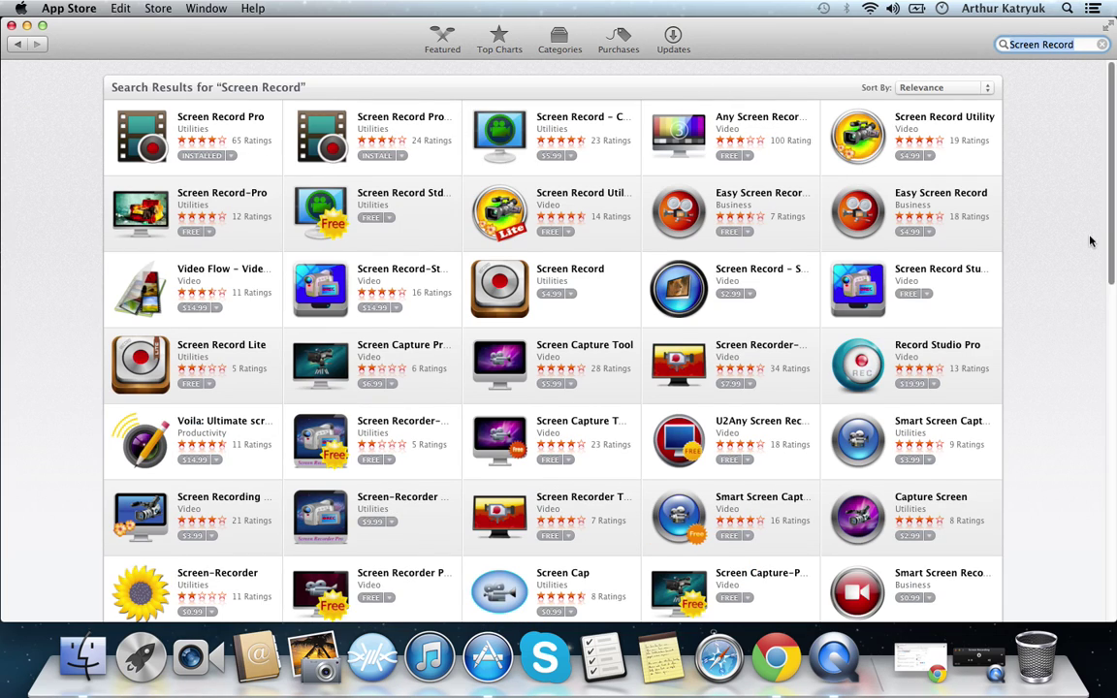
Look through the App Store search results to compare the available screen recording apps and their prices.
scroll(1082, 232, "down", 5)
scroll(1076, 253, "down", 5)
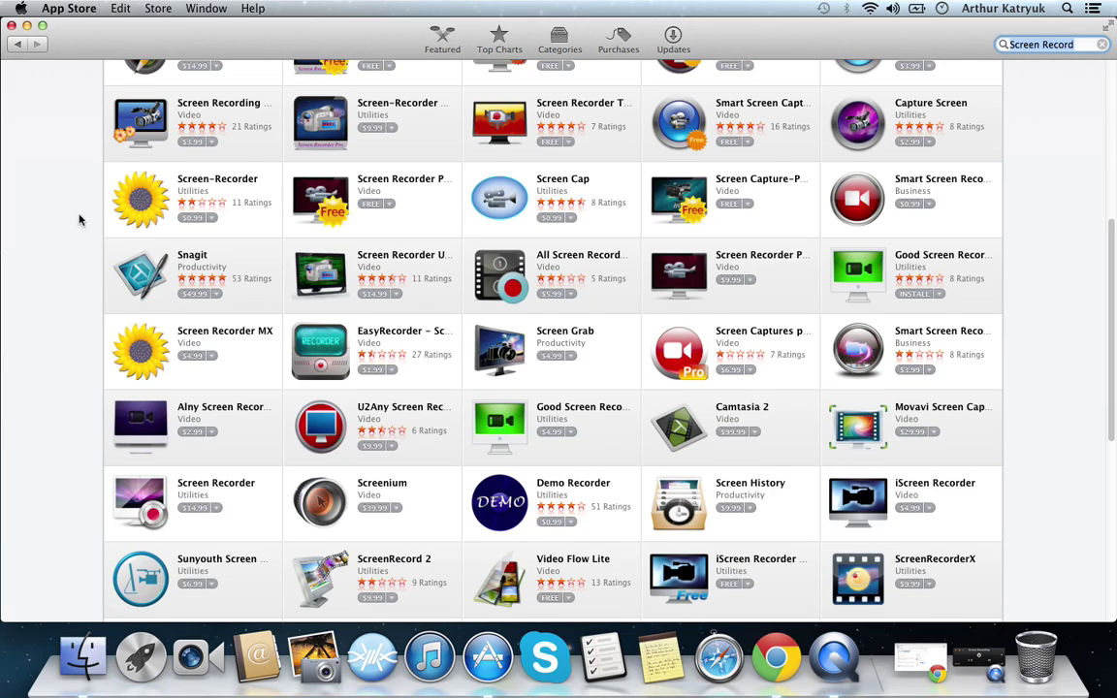
scroll(301, 335, "down", 6)
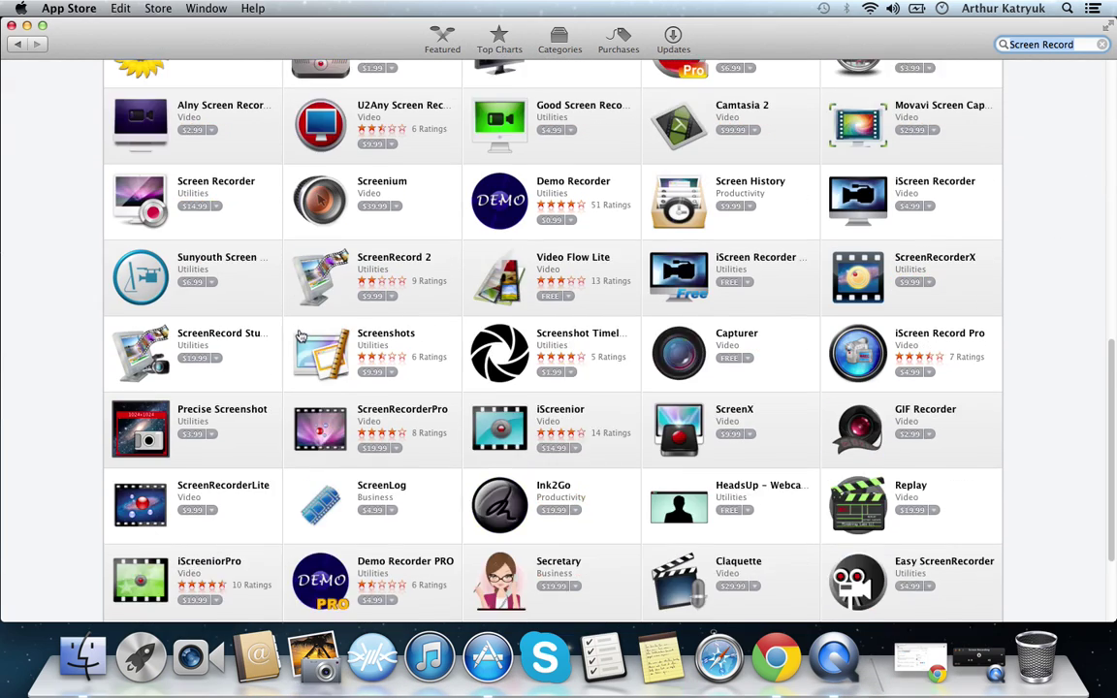
scroll(301, 336, "down", 3)
scroll(626, 379, "up", 15)
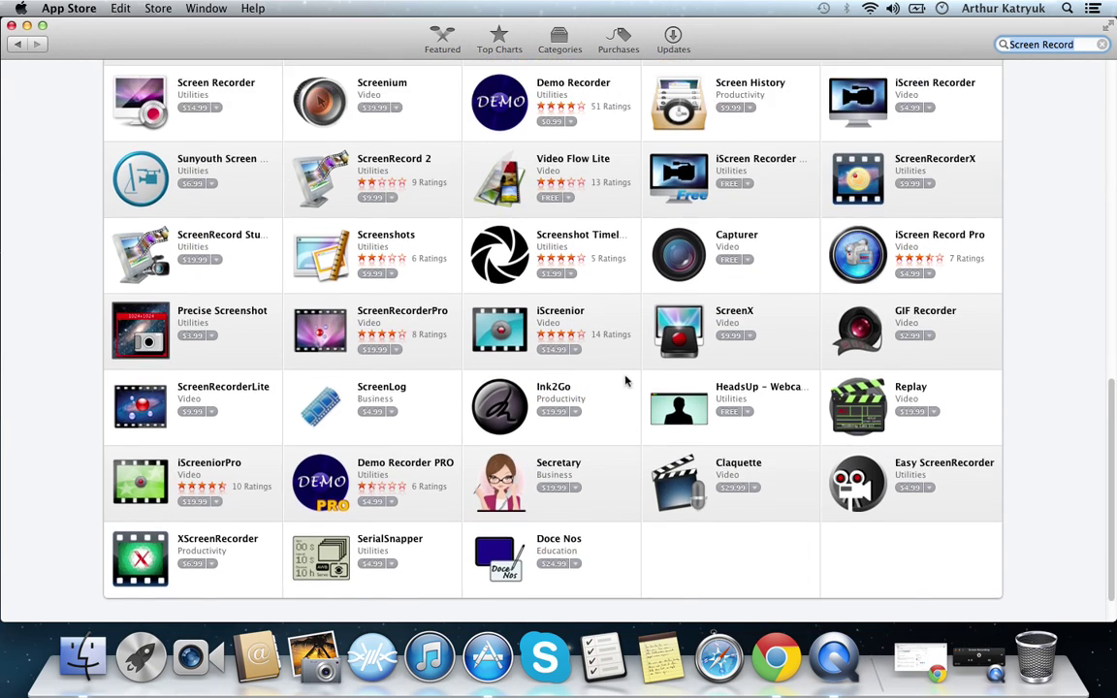
scroll(623, 349, "down", 10)
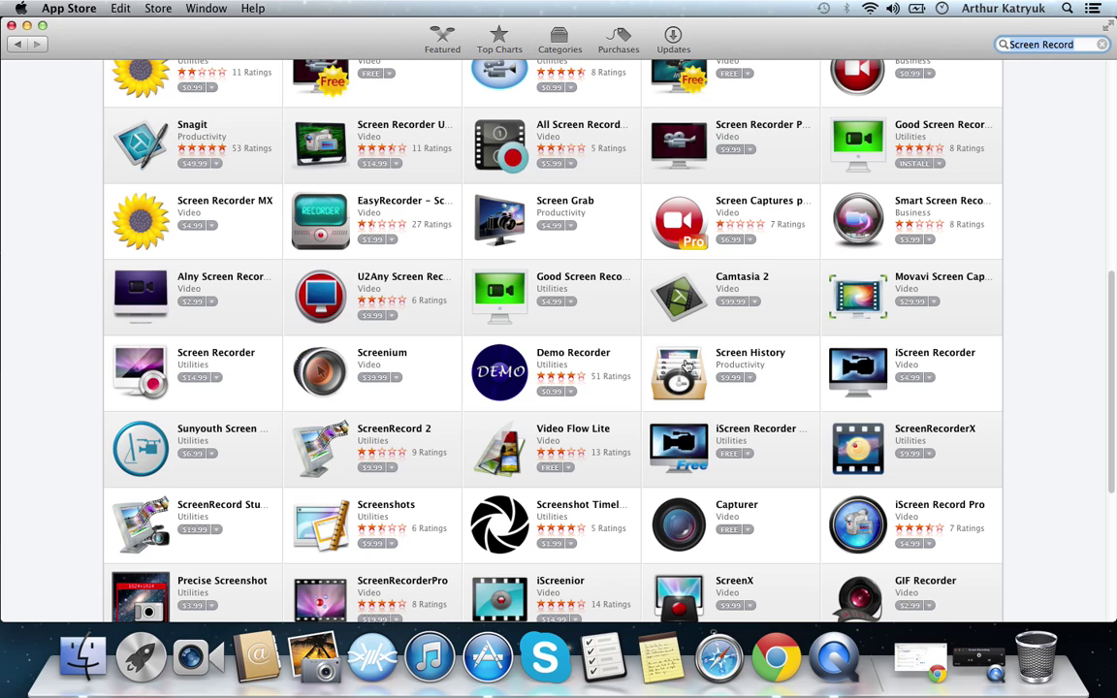
scroll(683, 349, "up", 3)
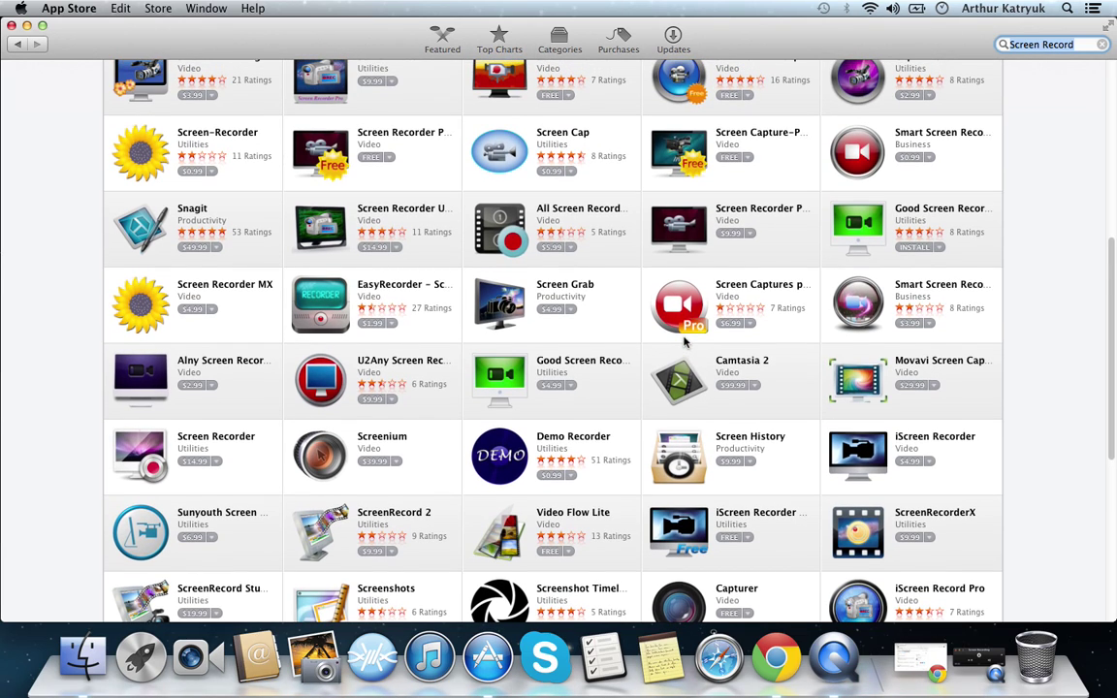
scroll(684, 342, "up", 5)
scroll(707, 325, "up", 5)
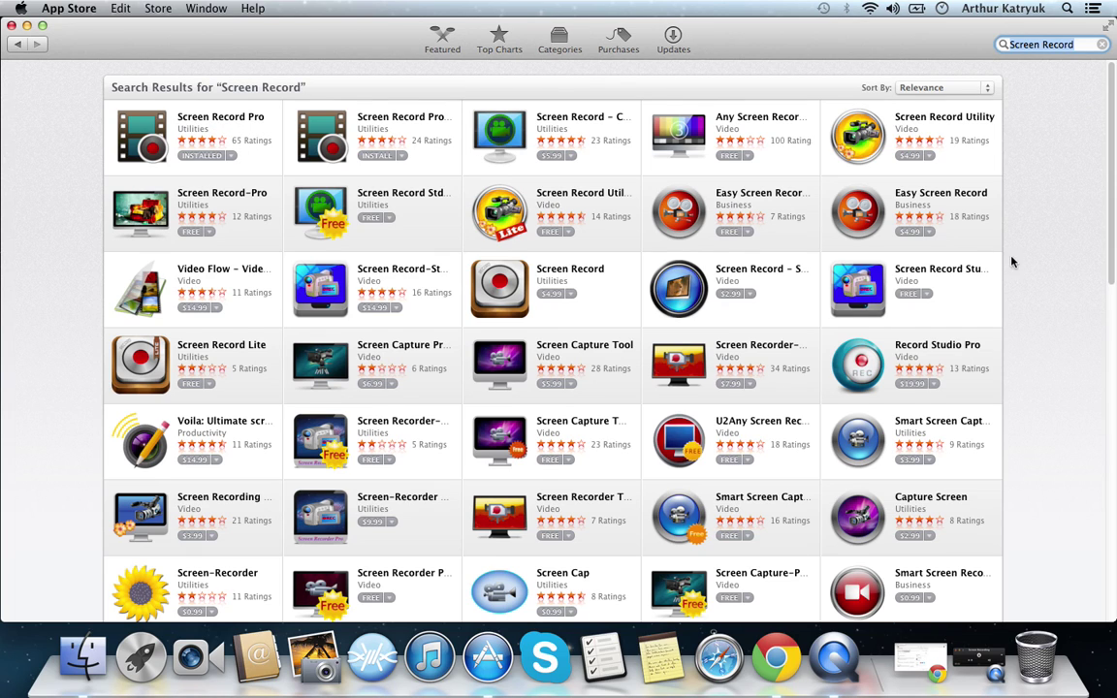
scroll(983, 257, "down", 10)
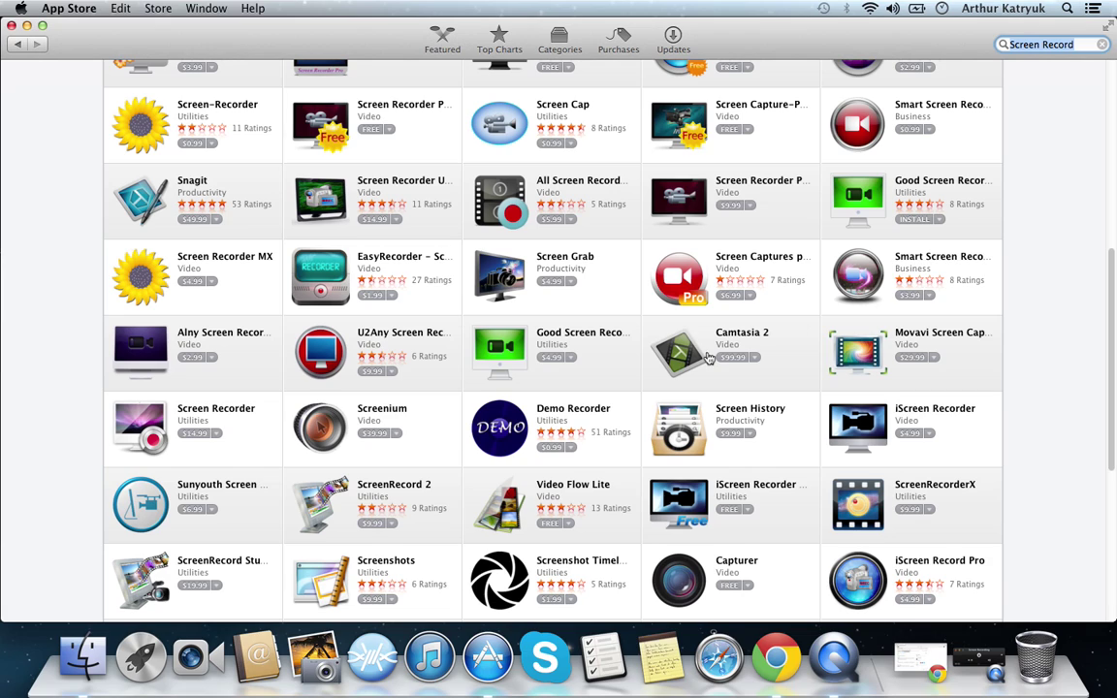
scroll(729, 316, "up", 1)
scroll(729, 316, "up", 10)
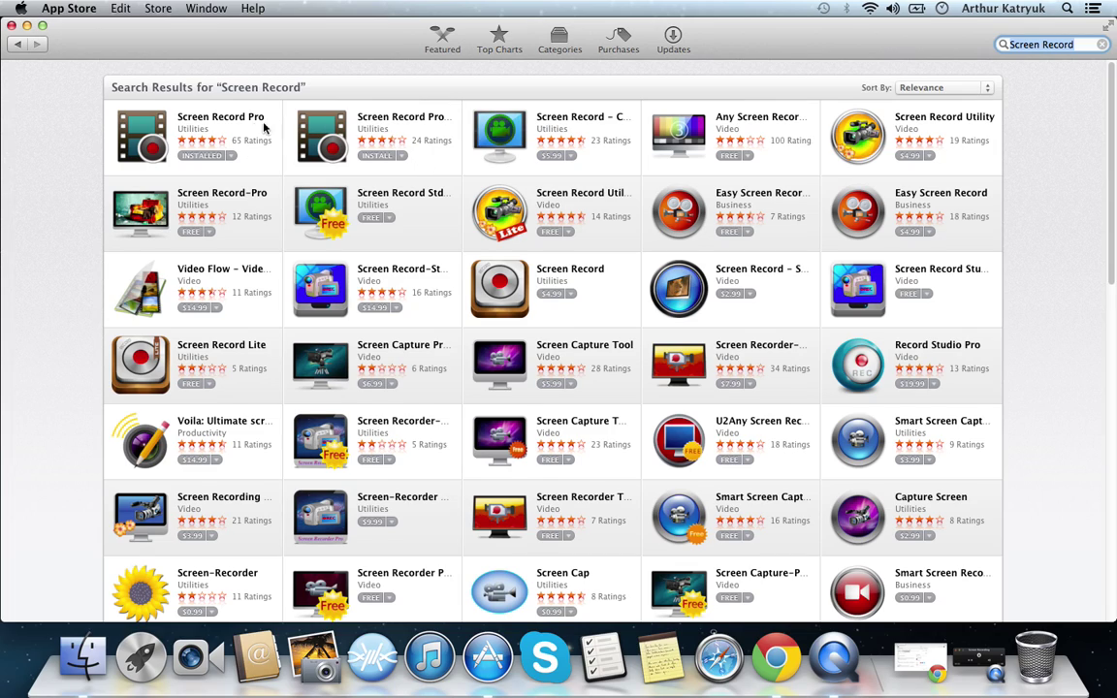
View the Screen Record Pro-Lite details page and return to the search results.
left_click(412, 123)
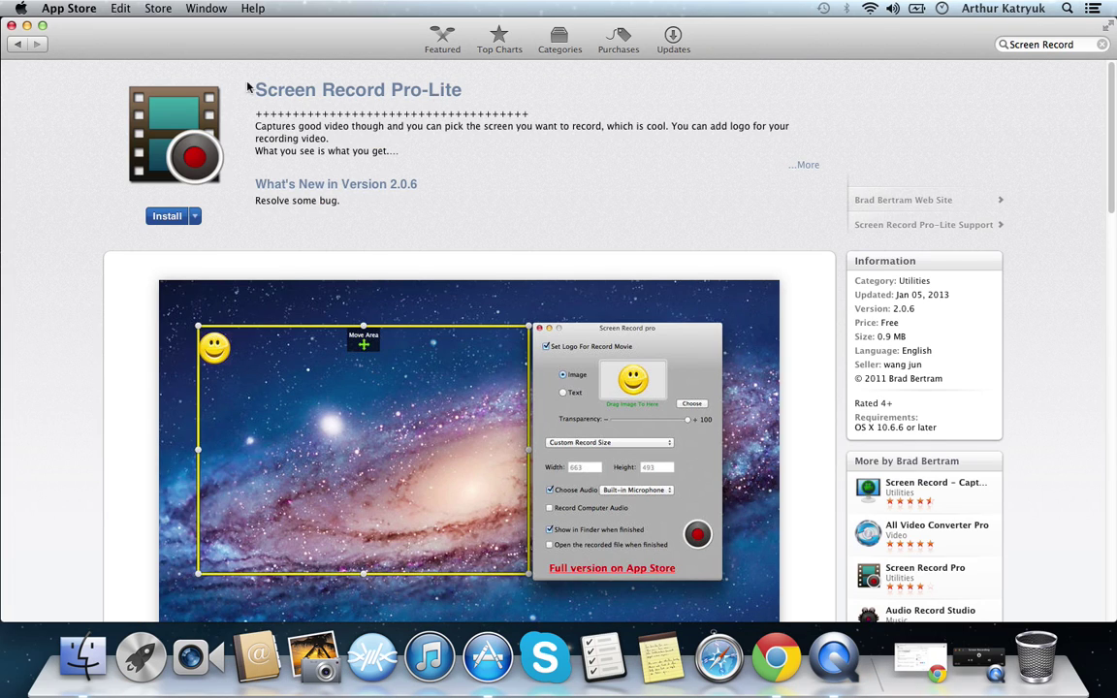
left_click(15, 48)
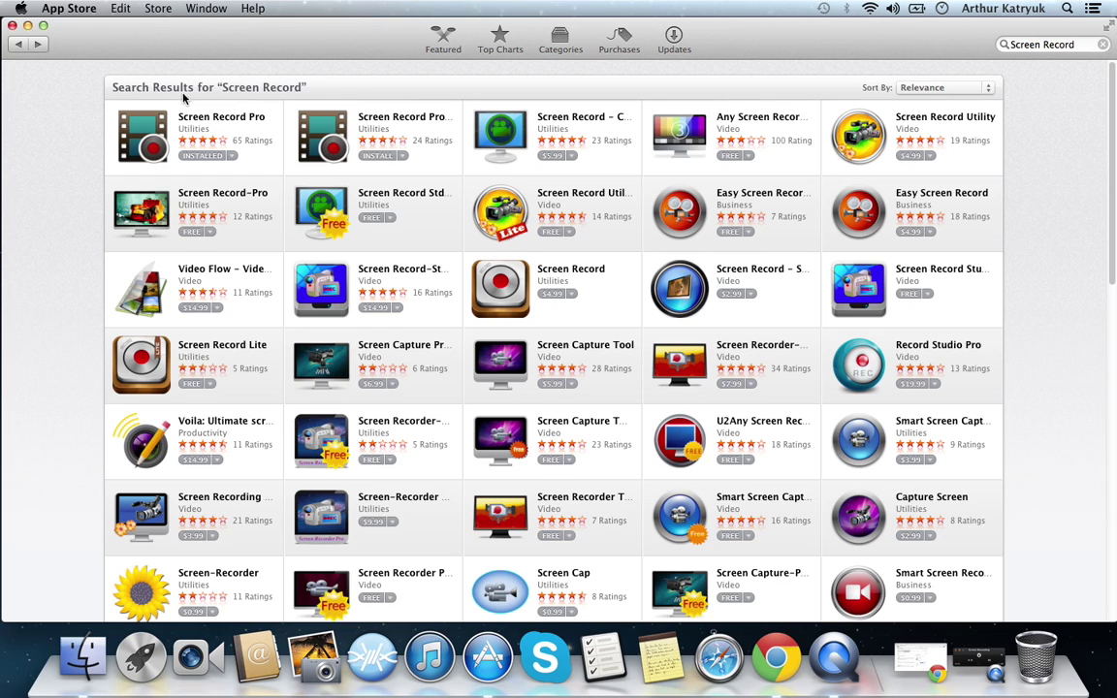
Close the App Store window and return to the desktop.
left_click_drag(152, 37, 206, 21)
left_click(67, 26)
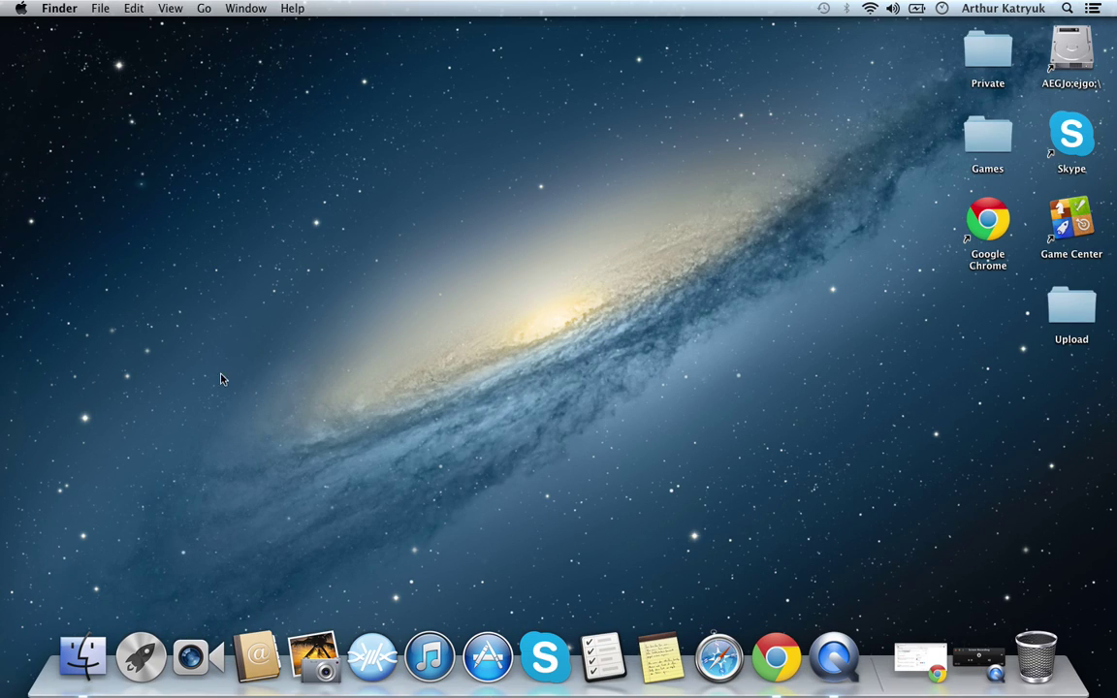
right_click(488, 657)
left_click(488, 600)
Launch the installed Screen Record Pro app from Launchpad.
left_click(142, 659)
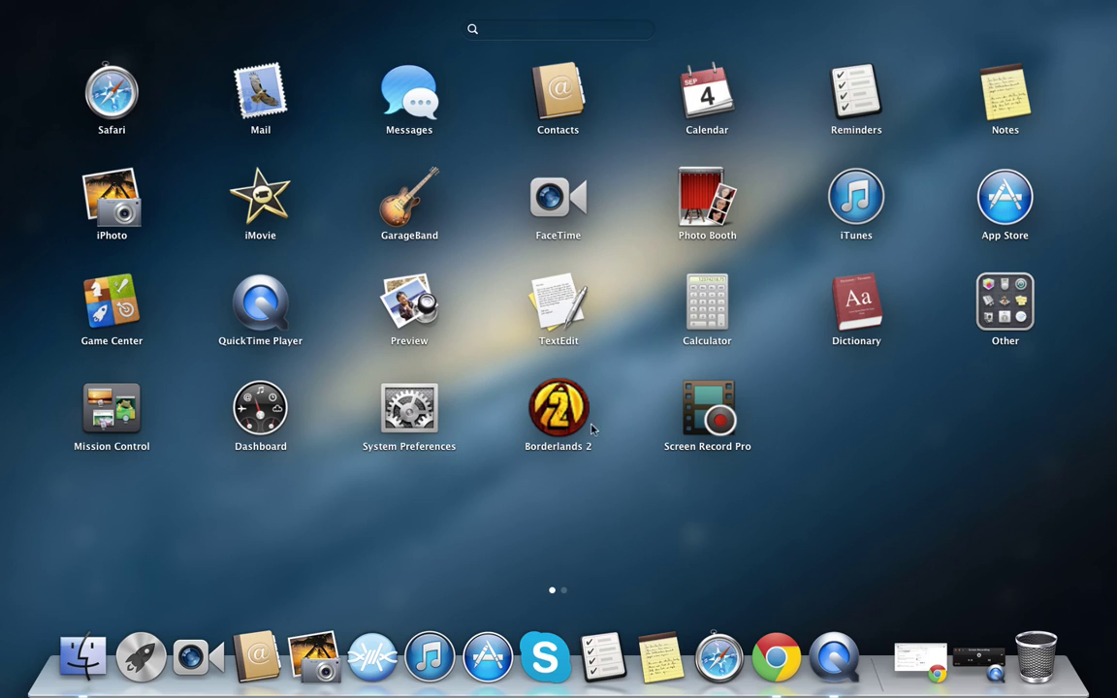
left_click(697, 420)
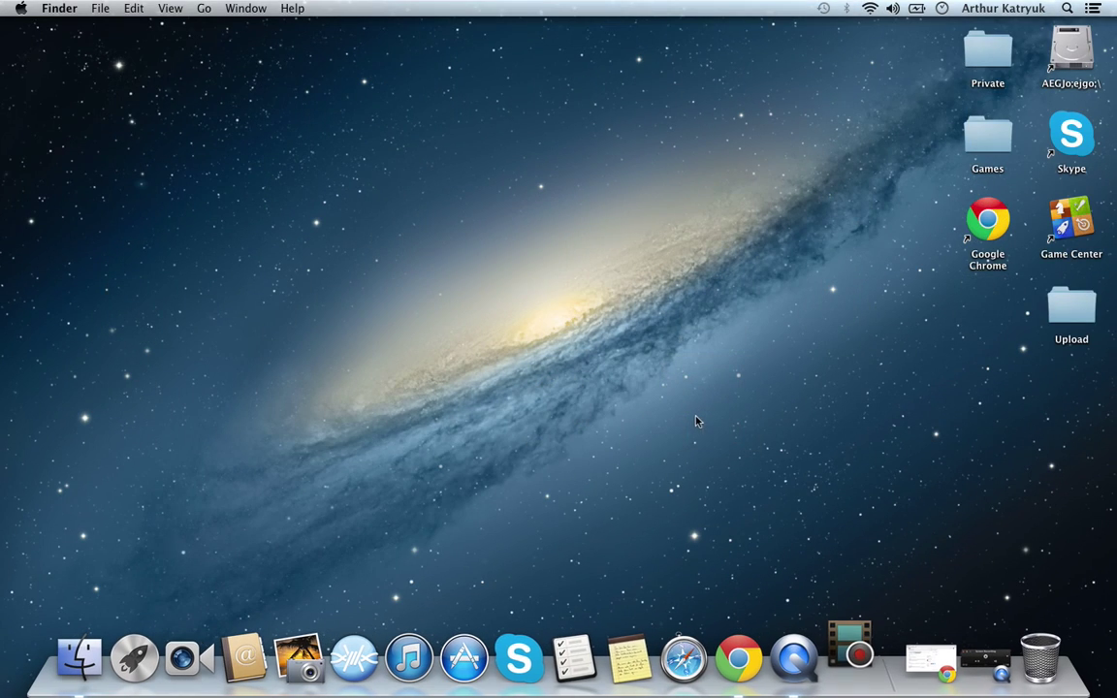
left_click(860, 680)
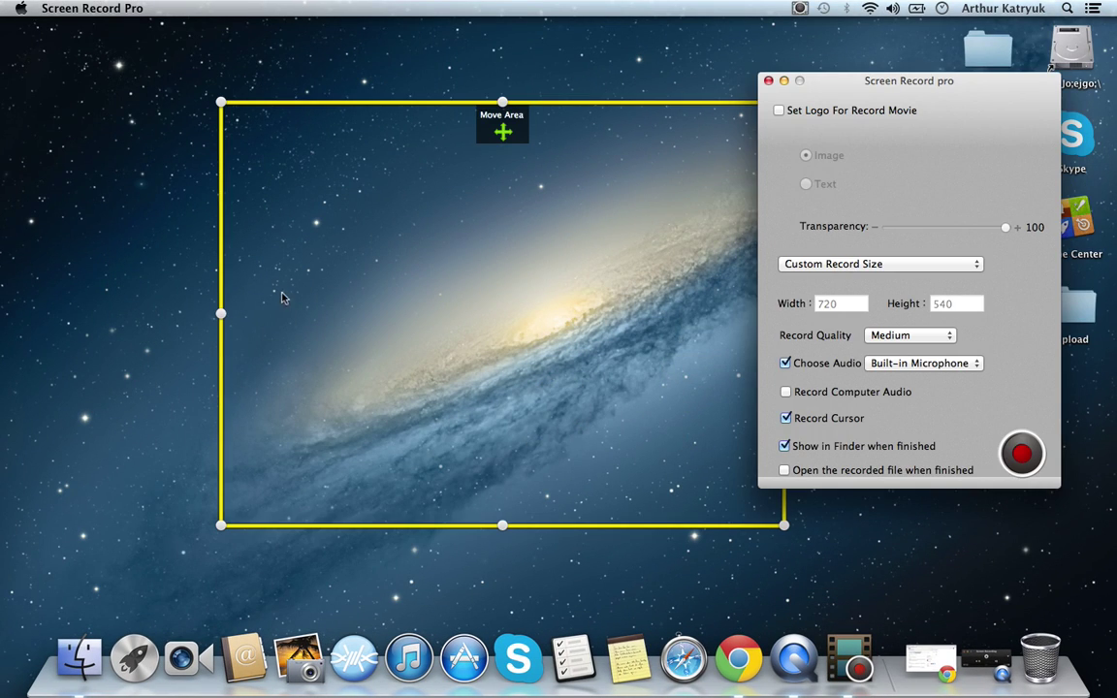
Move the recording area toward the desktop's upper-left corner and reposition the recorder's settings window beside it.
left_click_drag(517, 128, 443, 99)
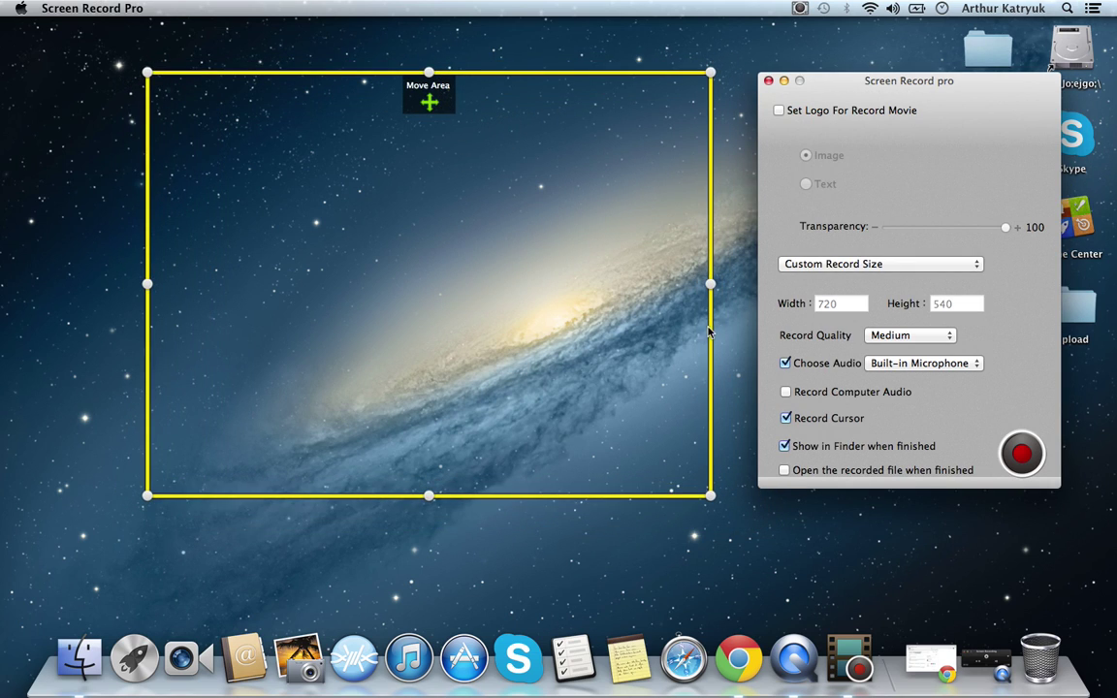
left_click(735, 310)
left_click_drag(922, 90, 947, 70)
left_click(794, 276)
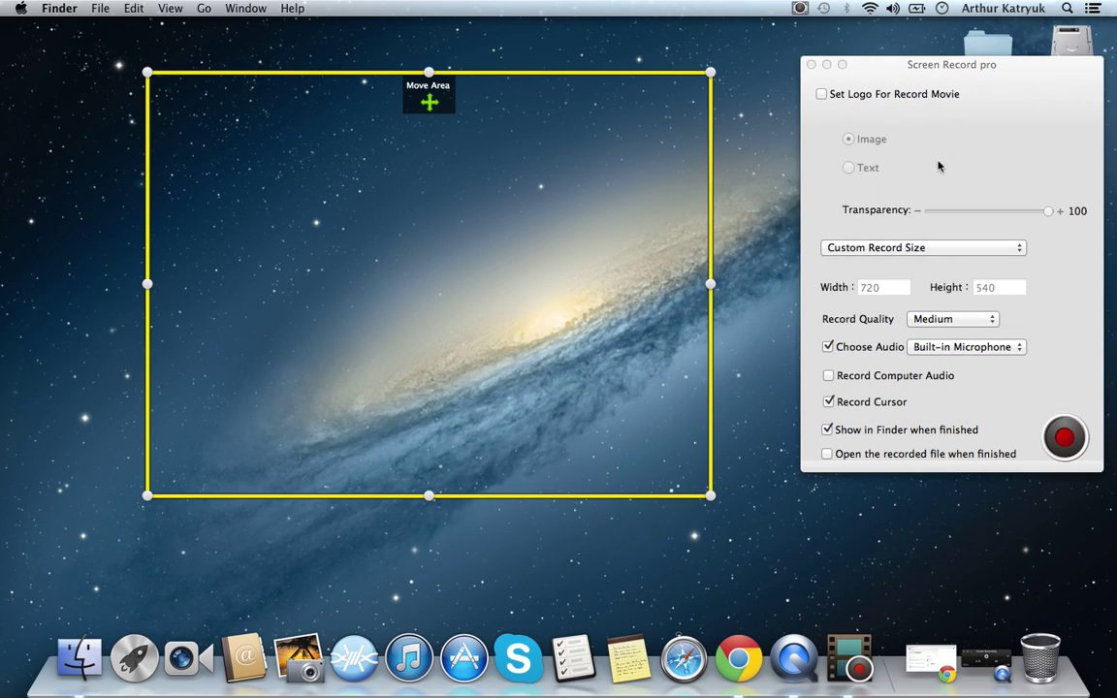
left_click_drag(939, 165, 896, 229)
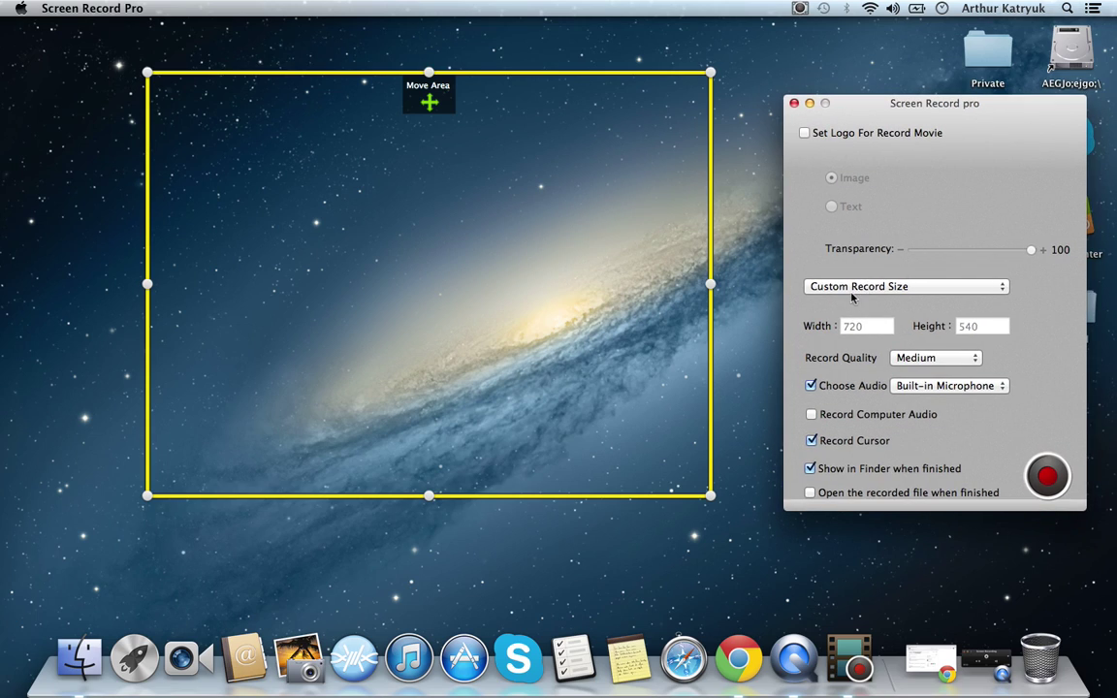
Enable the image logo for the recorded movie, enlarge it to about 83 by 75, and place it near the recording area's upper-left corner.
left_click(806, 133)
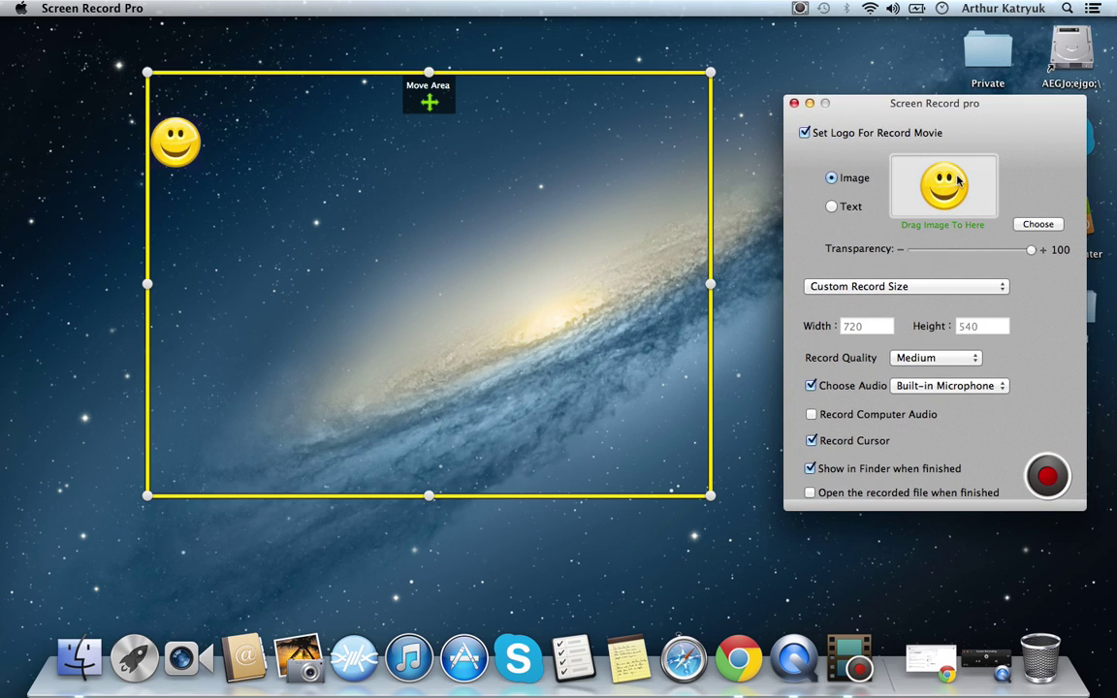
left_click(192, 149)
left_click_drag(192, 149, 202, 111)
left_click_drag(230, 186, 279, 219)
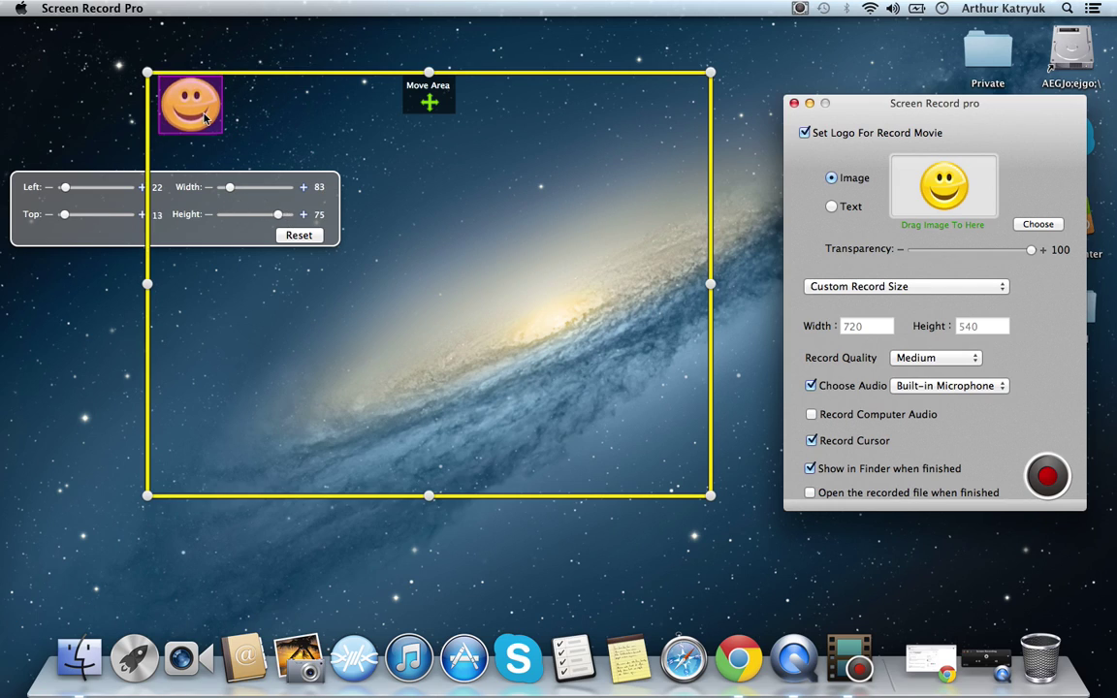
left_click_drag(205, 113, 198, 121)
left_click(456, 300)
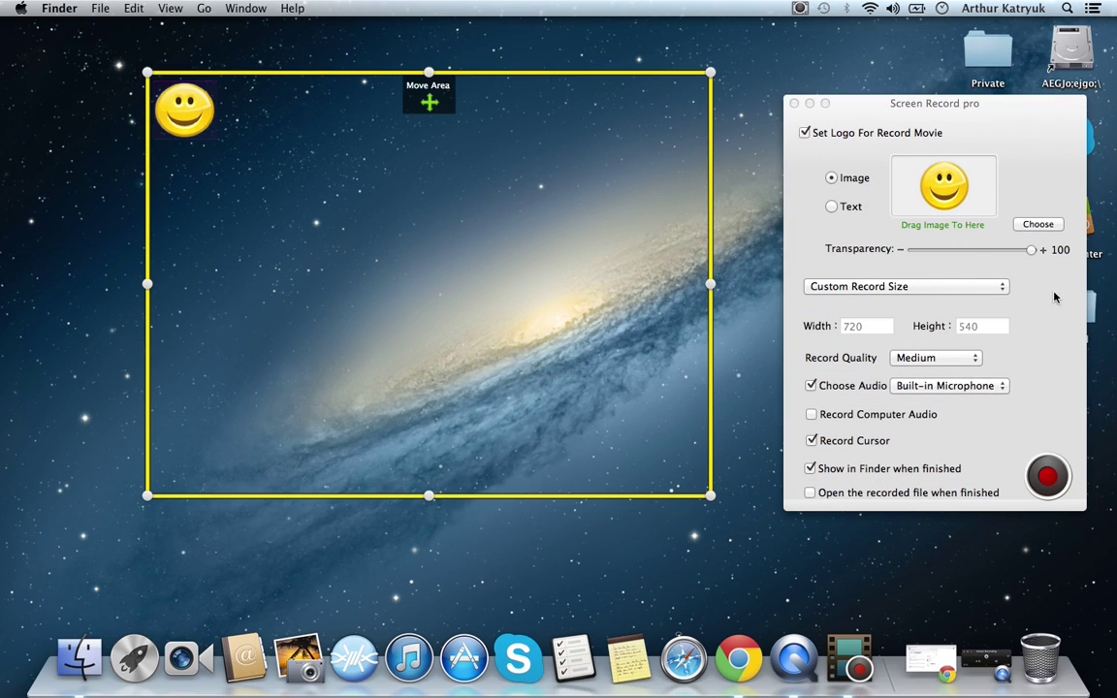
Try the logo with its transparency set to 50, and return the transparency to 100.
left_click_drag(1028, 250, 971, 269)
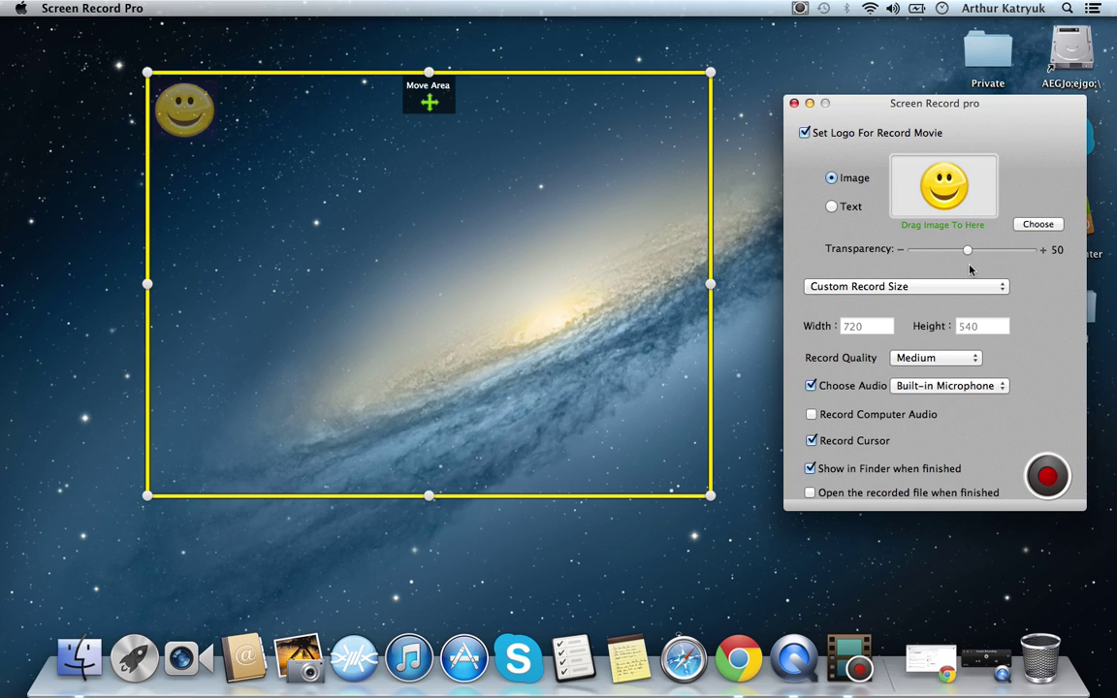
left_click(180, 111)
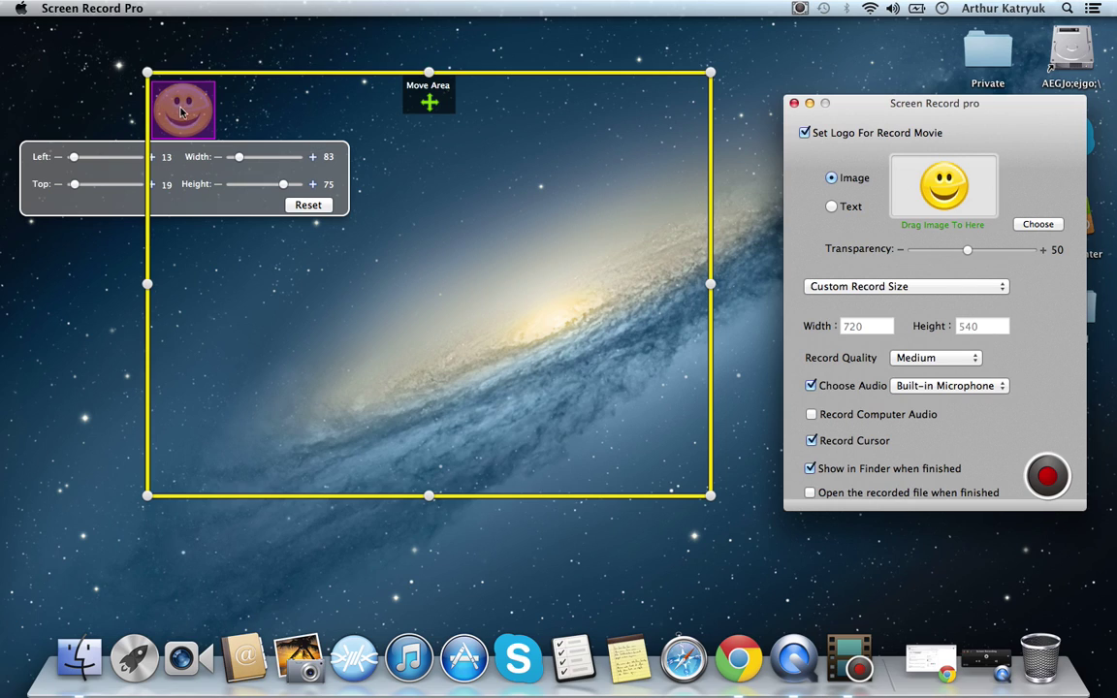
left_click_drag(970, 255, 1114, 257)
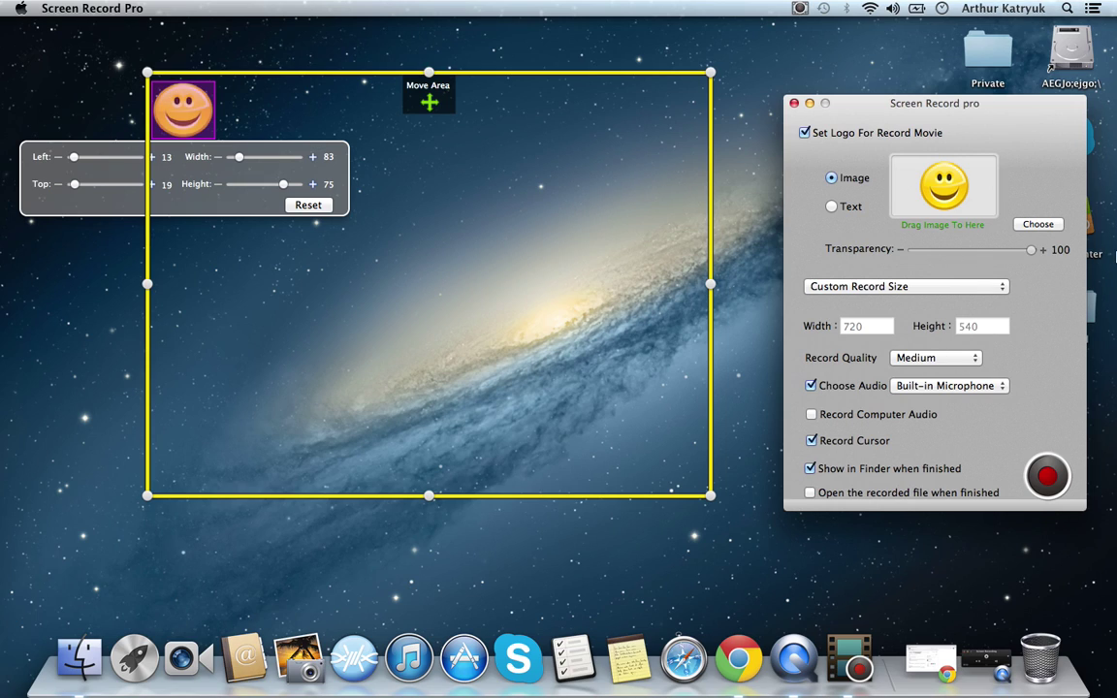
Lower the smiley logo's transparency to 50 once more, then restore it to 100.
left_click(100, 105)
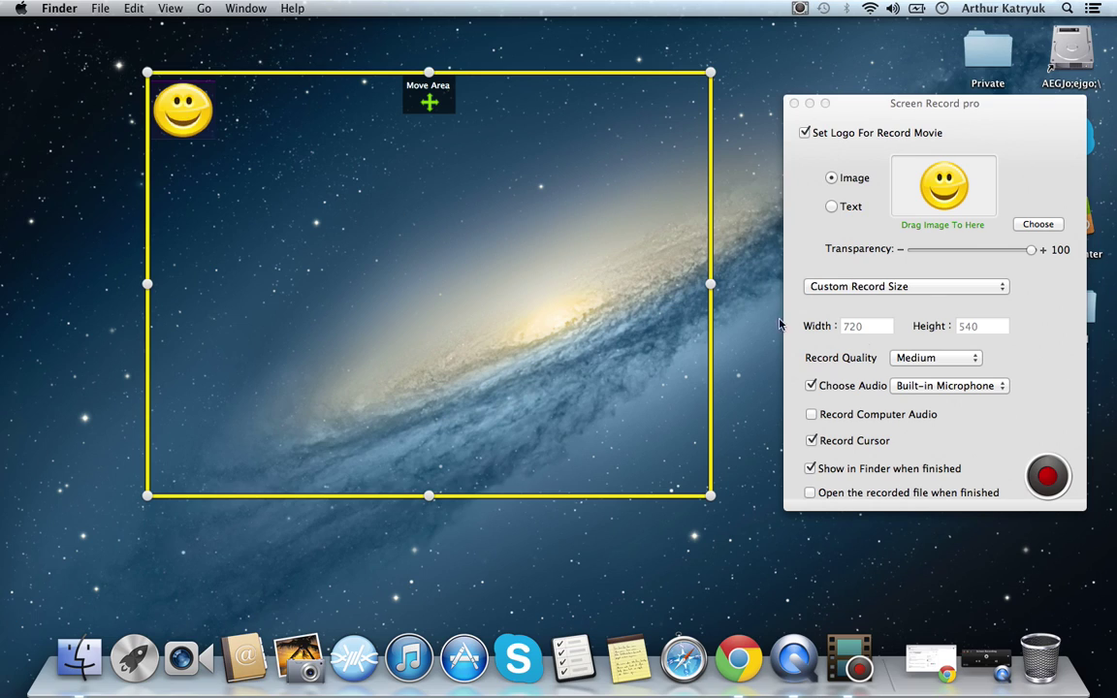
left_click(1047, 251)
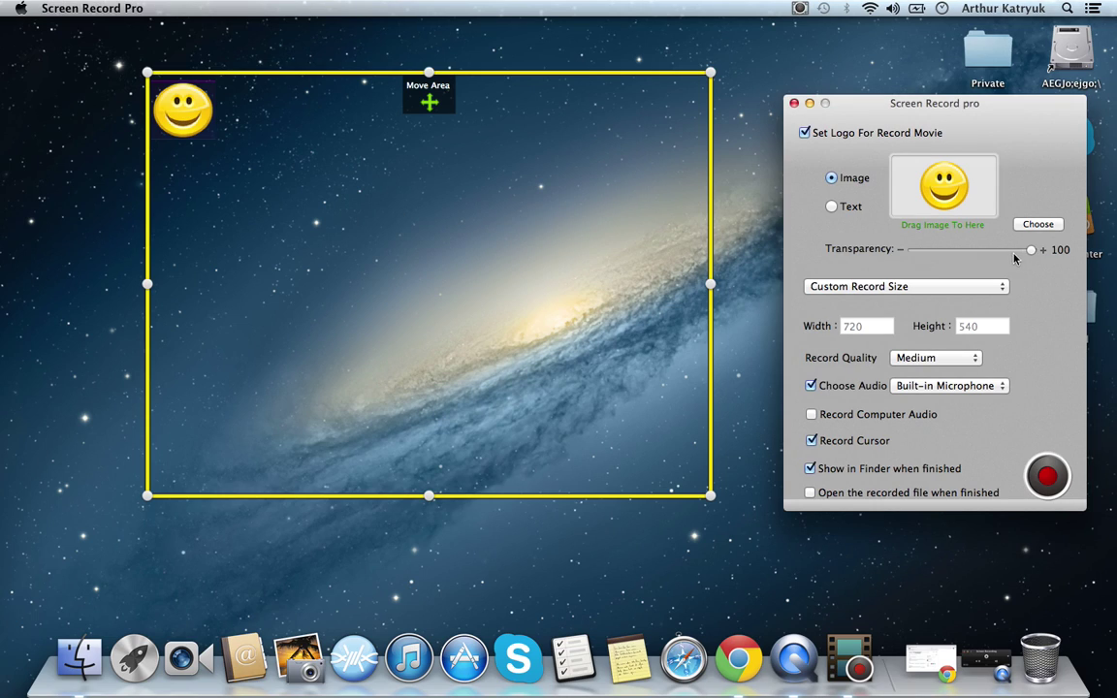
left_click_drag(1031, 252, 971, 255)
left_click(114, 89)
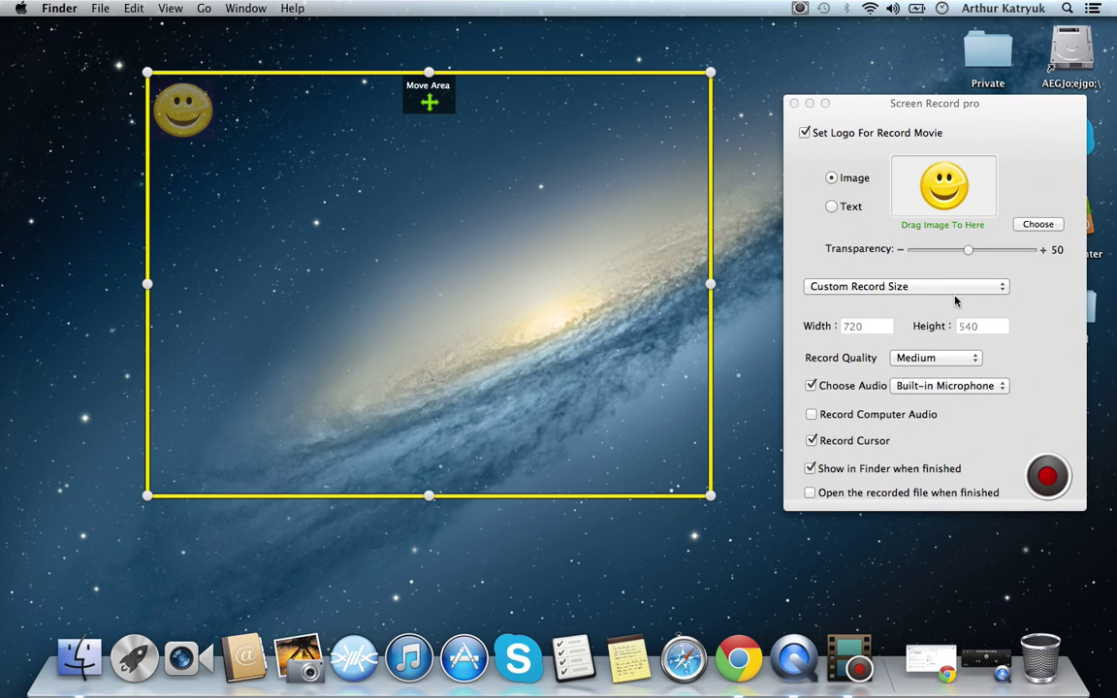
left_click(968, 250)
left_click_drag(967, 250, 1031, 250)
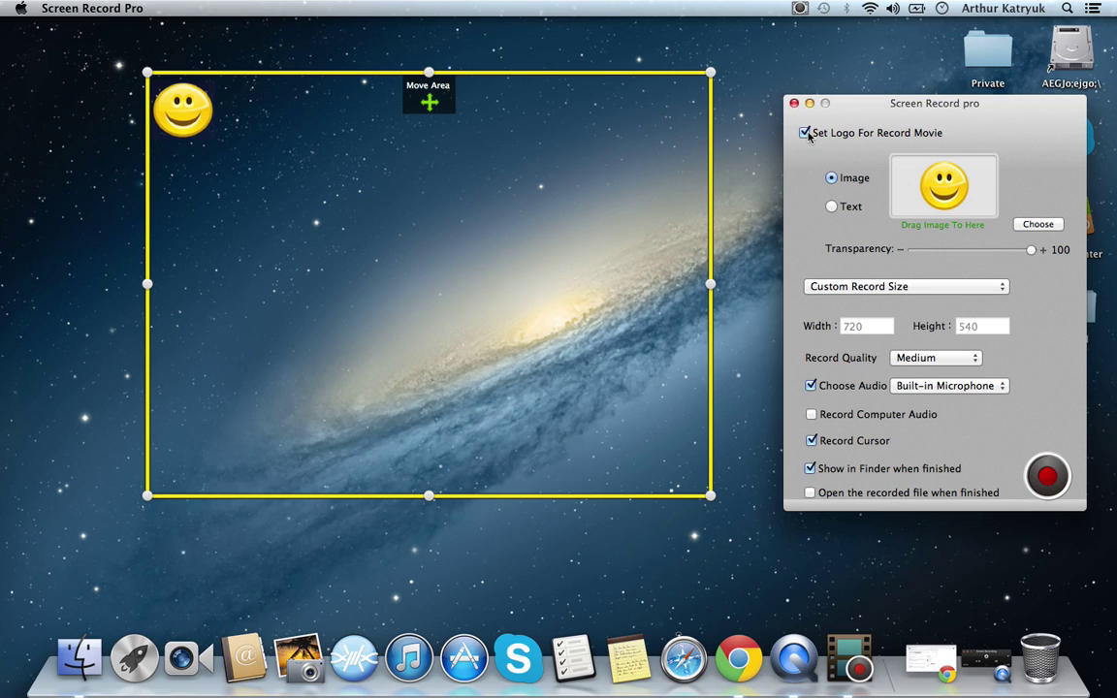
Switch the movie logo to text reading "SuperFive Mode" and set its typeface to Bold.
left_click(831, 207)
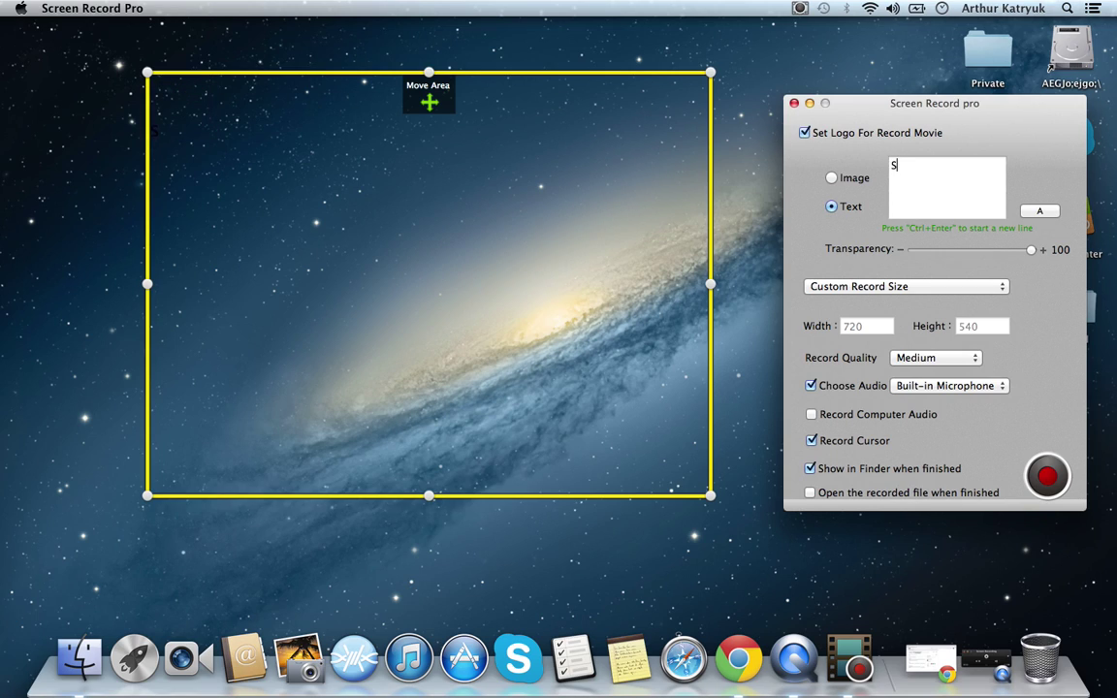
type("perFive Mode")
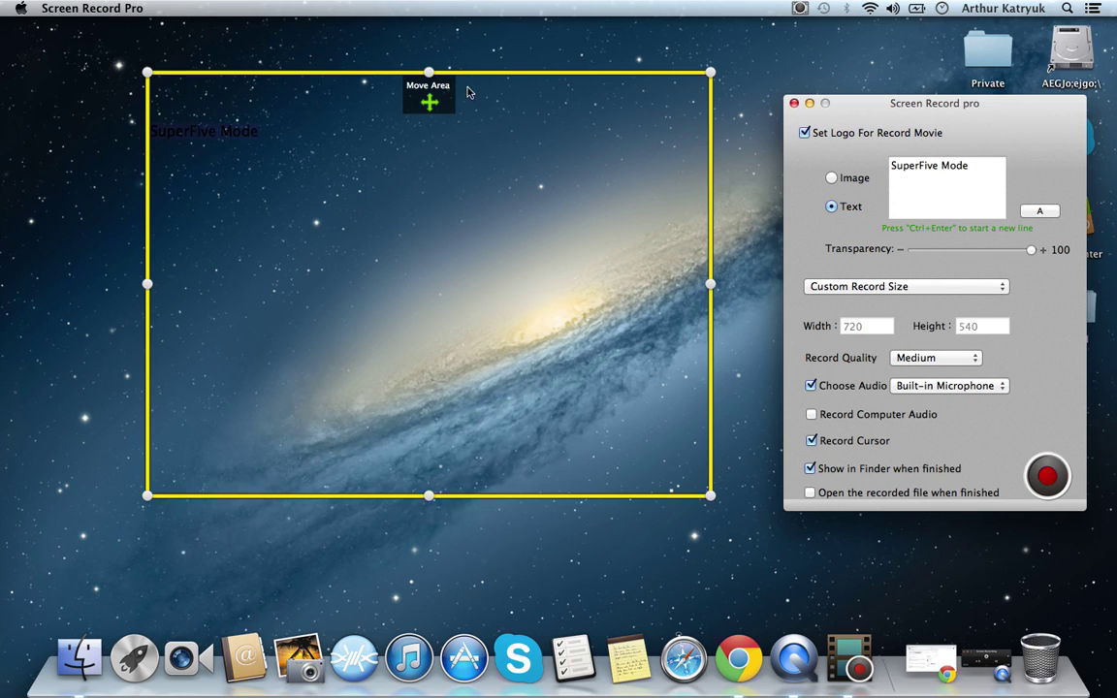
left_click(1054, 211)
left_click(602, 193)
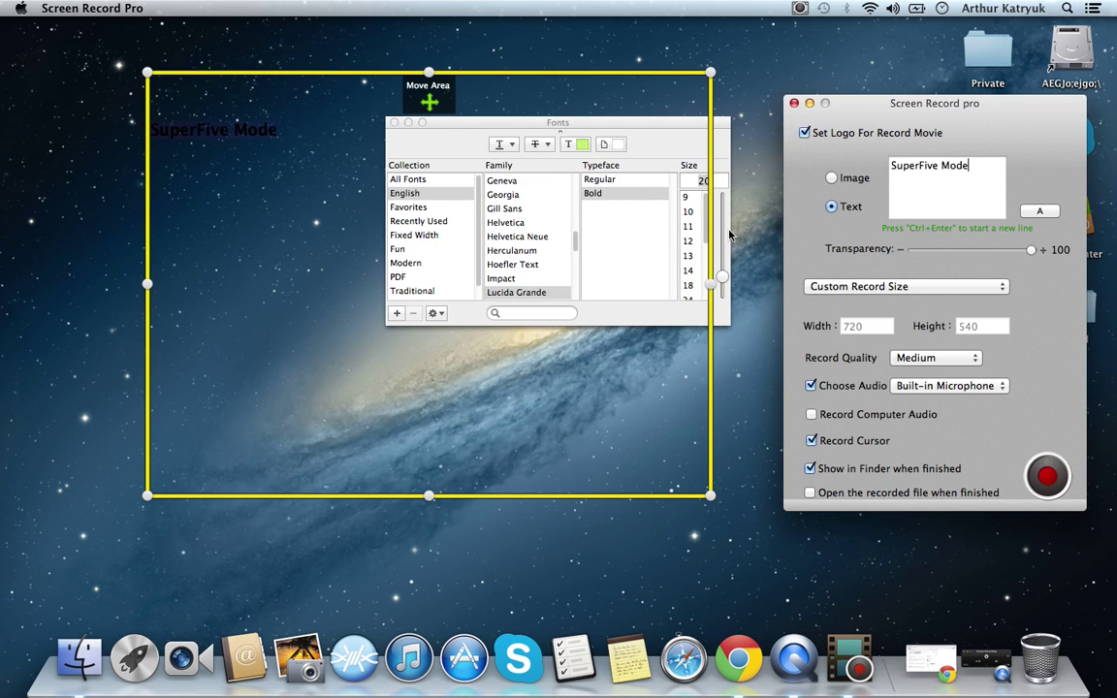
left_click(408, 126)
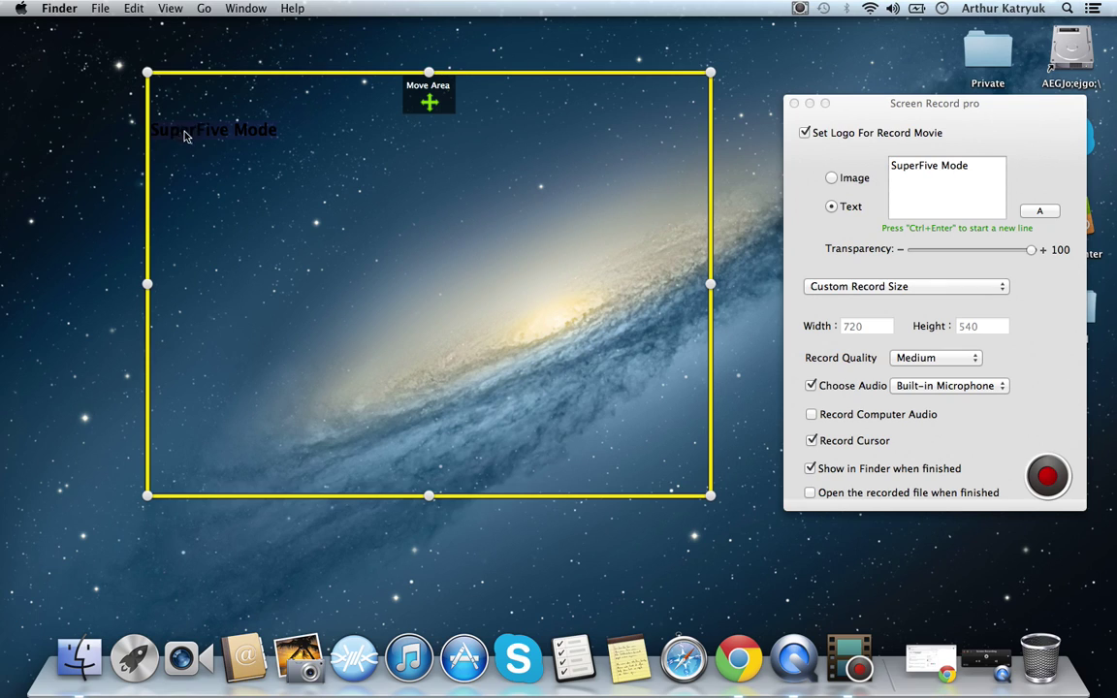
Move the text logo up to the recording area's upper-left corner and color it red.
left_click_drag(185, 135, 189, 96)
left_click(583, 144)
left_click_drag(306, 402, 376, 368)
left_click(328, 188)
Enlarge the text logo to about 198 by 37 and shift it slightly below the recording area's top edge.
left_click(225, 84)
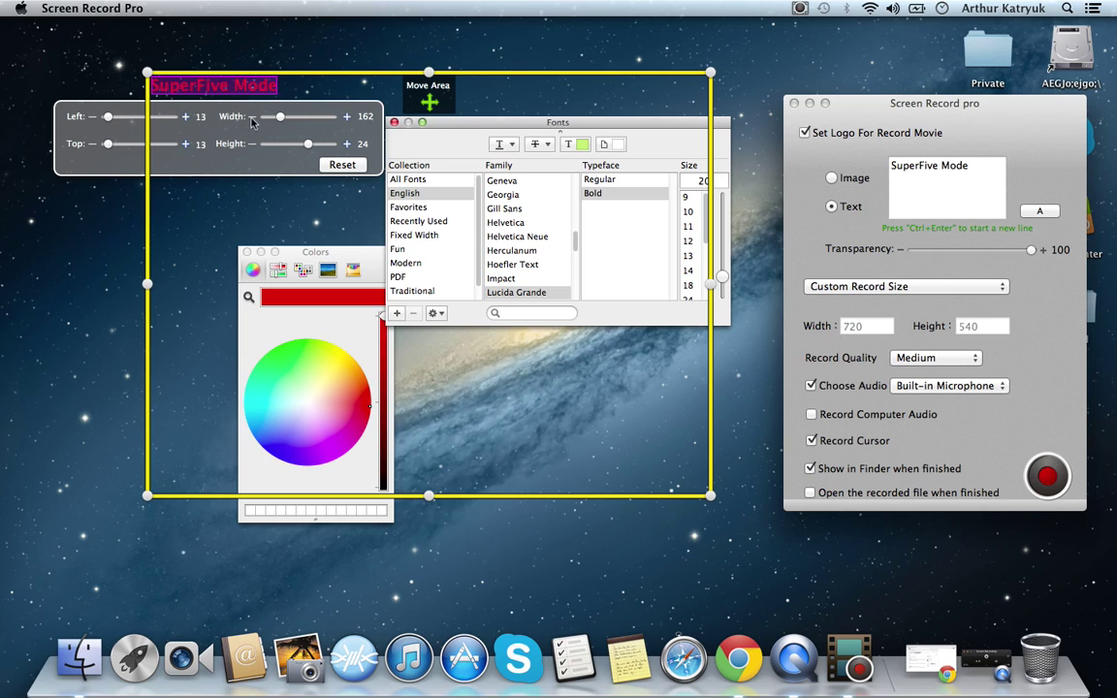
left_click_drag(279, 116, 341, 146)
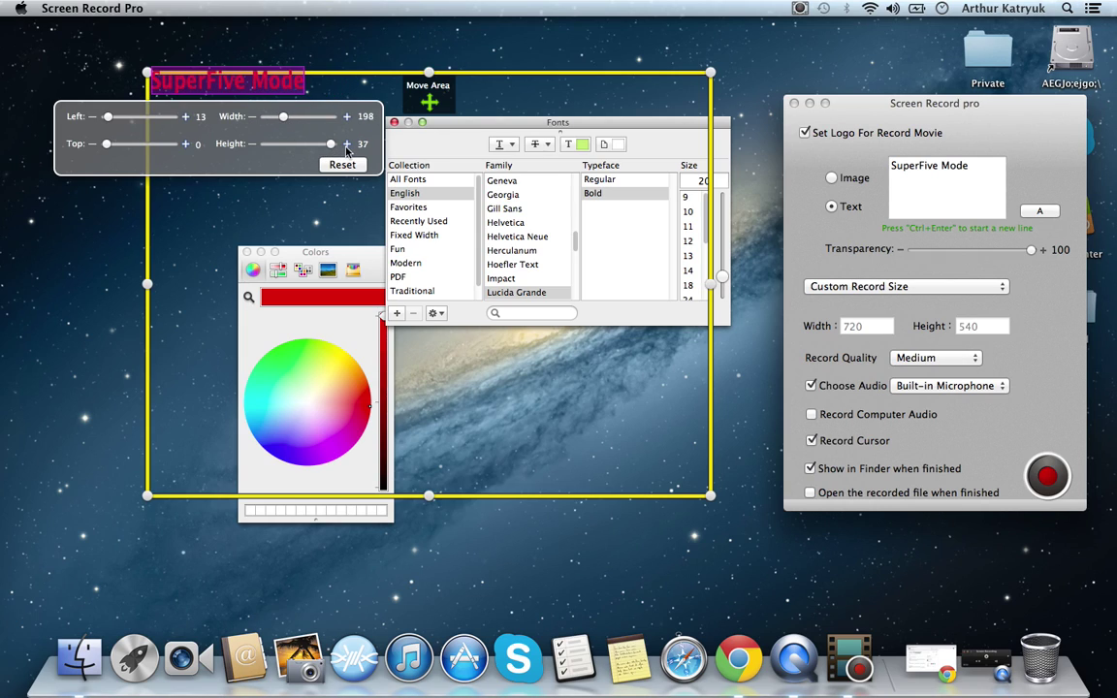
left_click(272, 196)
left_click_drag(211, 77, 227, 93)
left_click(268, 155)
left_click(217, 246)
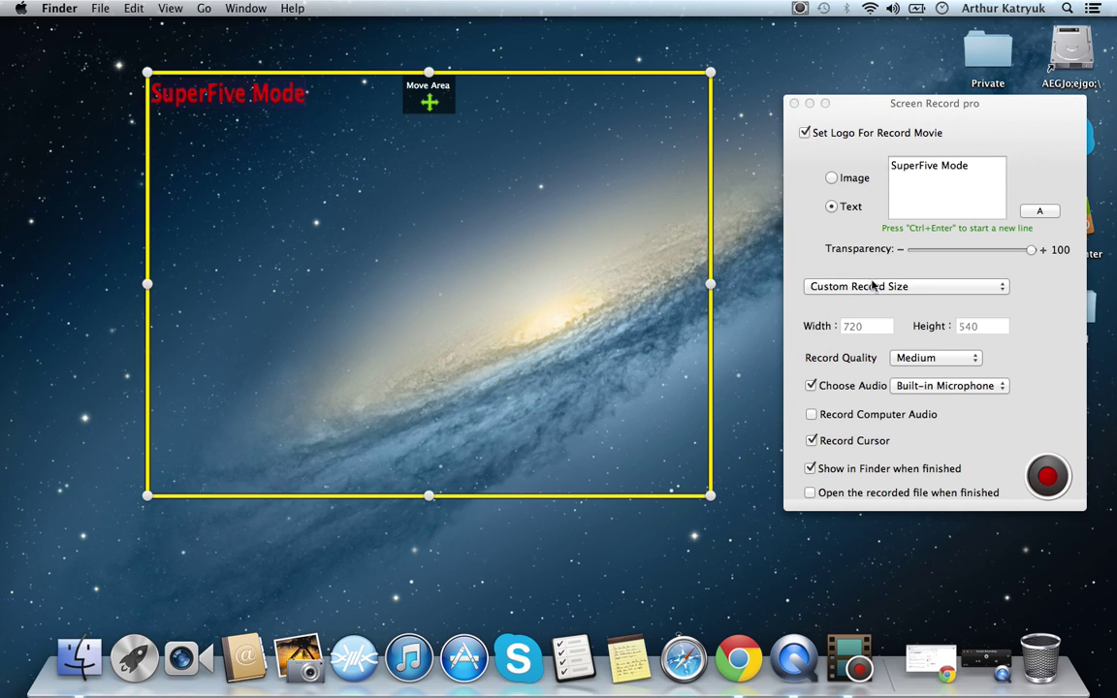
Switch the logo back to the image and place it near the recording area's upper-left corner, about 24 from the left and 20 from the top.
left_click(830, 177)
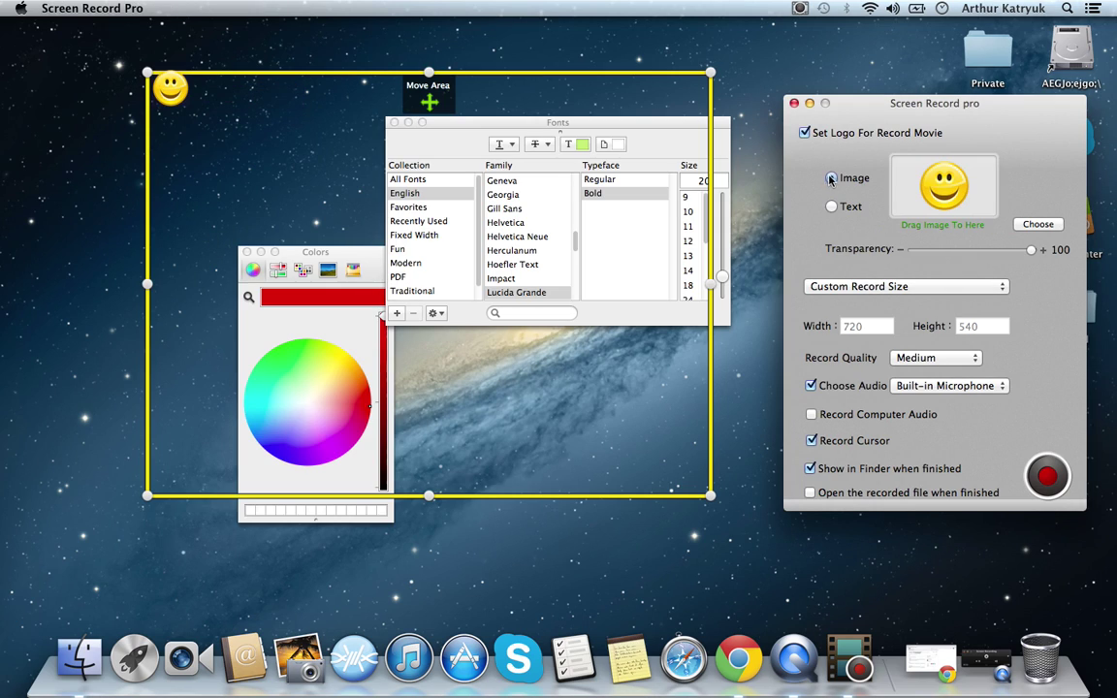
left_click(830, 207)
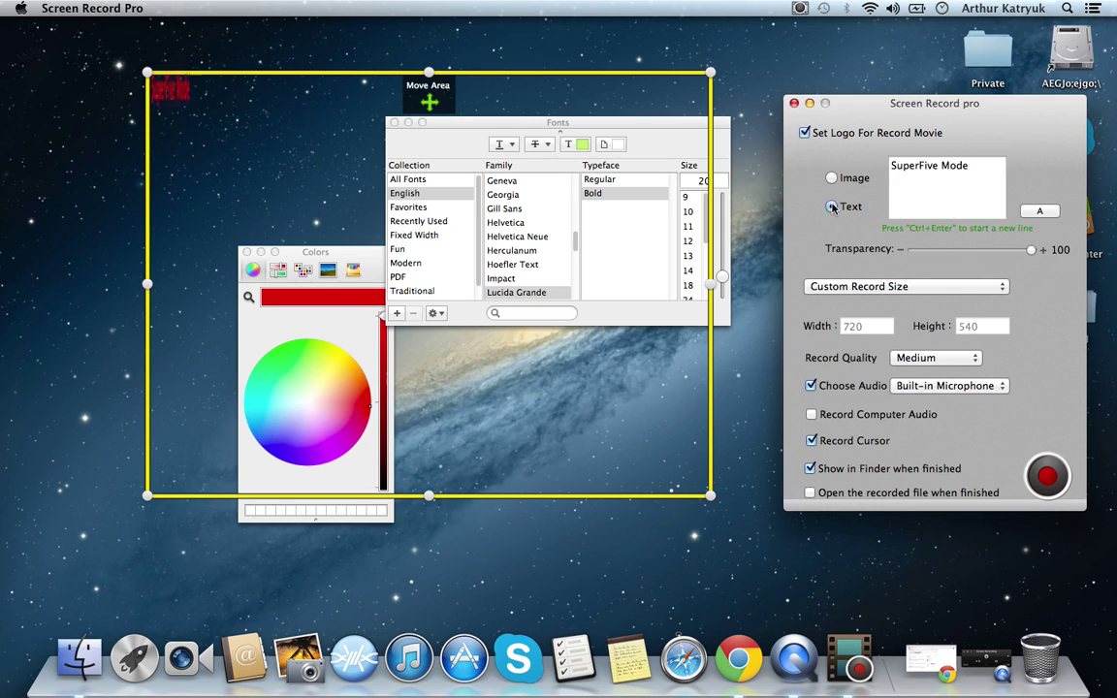
left_click(831, 178)
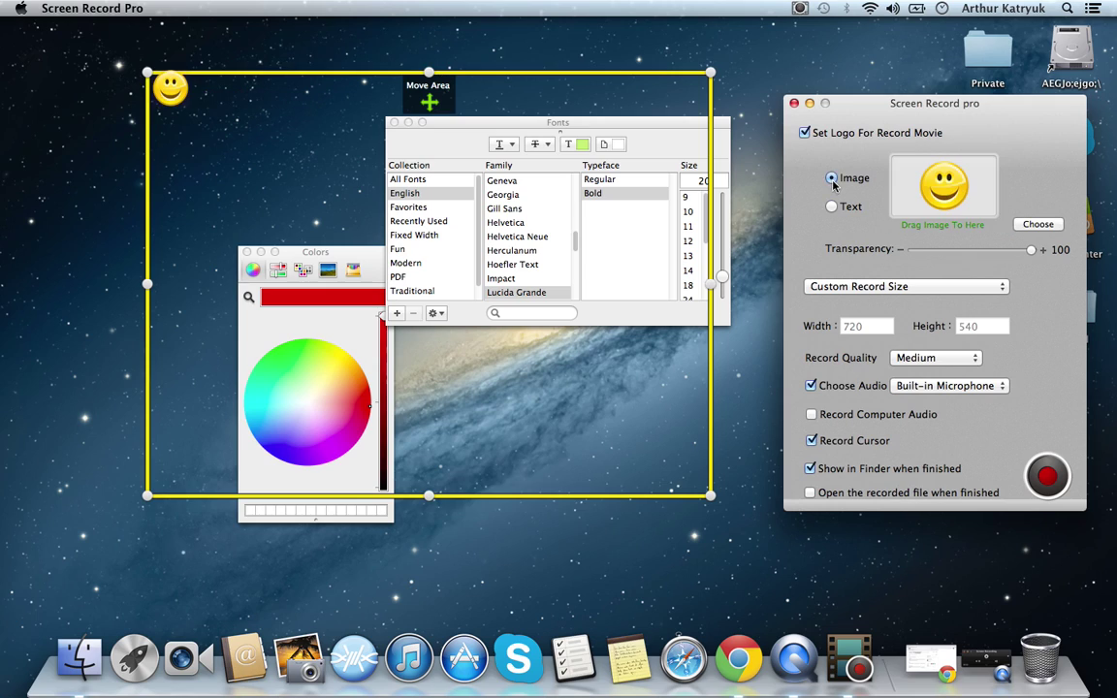
left_click(174, 85)
left_click_drag(208, 101, 195, 108)
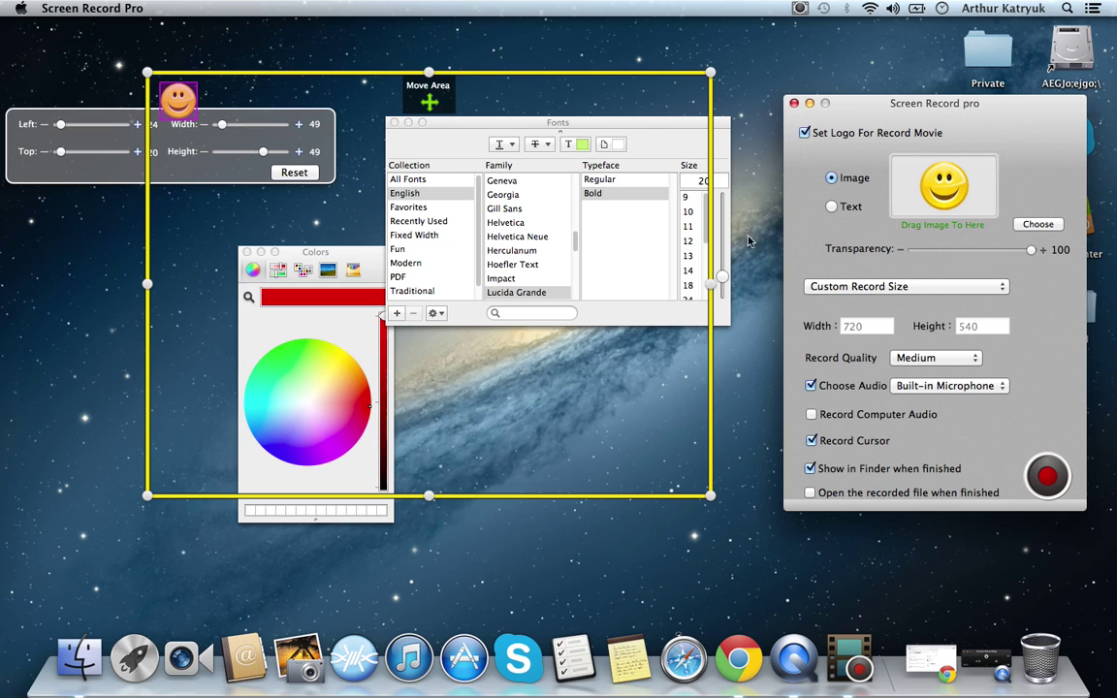
Turn off the logo for the recorded movie and shift the recording area slightly down and to the right.
left_click(804, 134)
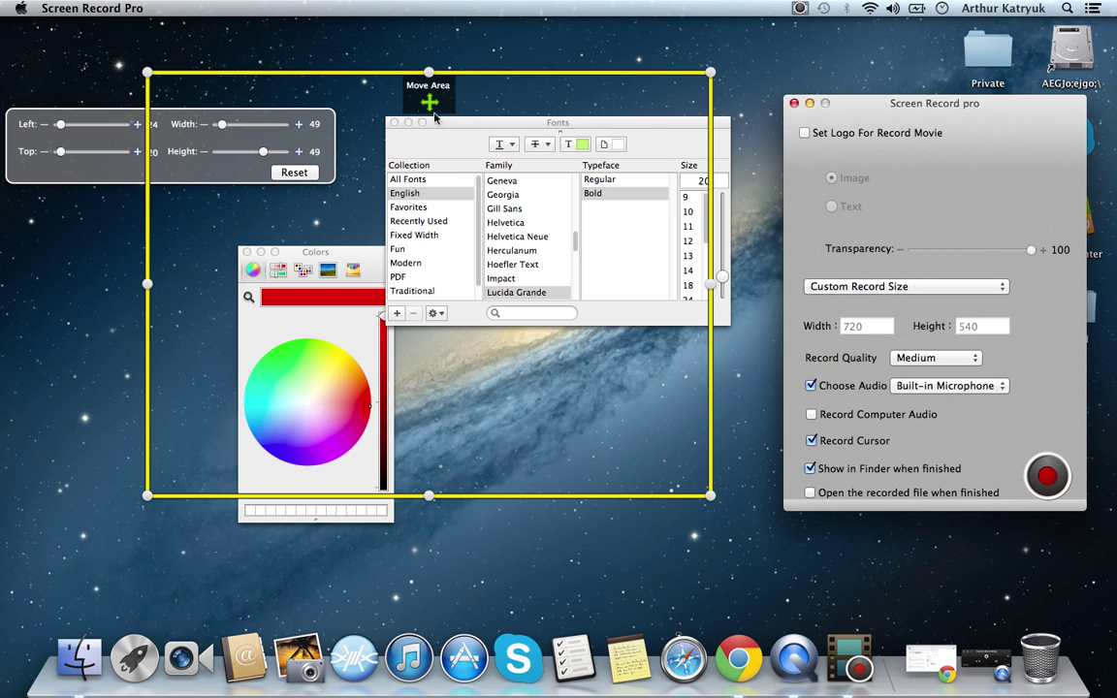
left_click(751, 259)
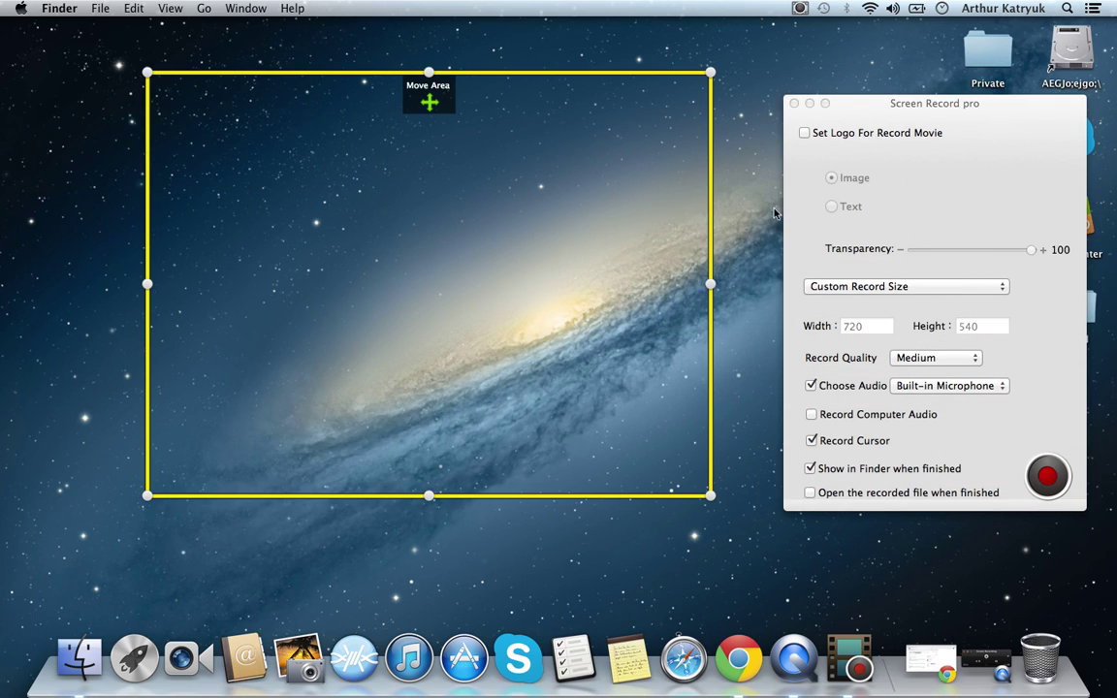
left_click_drag(427, 100, 437, 110)
left_click(529, 215)
left_click(897, 206)
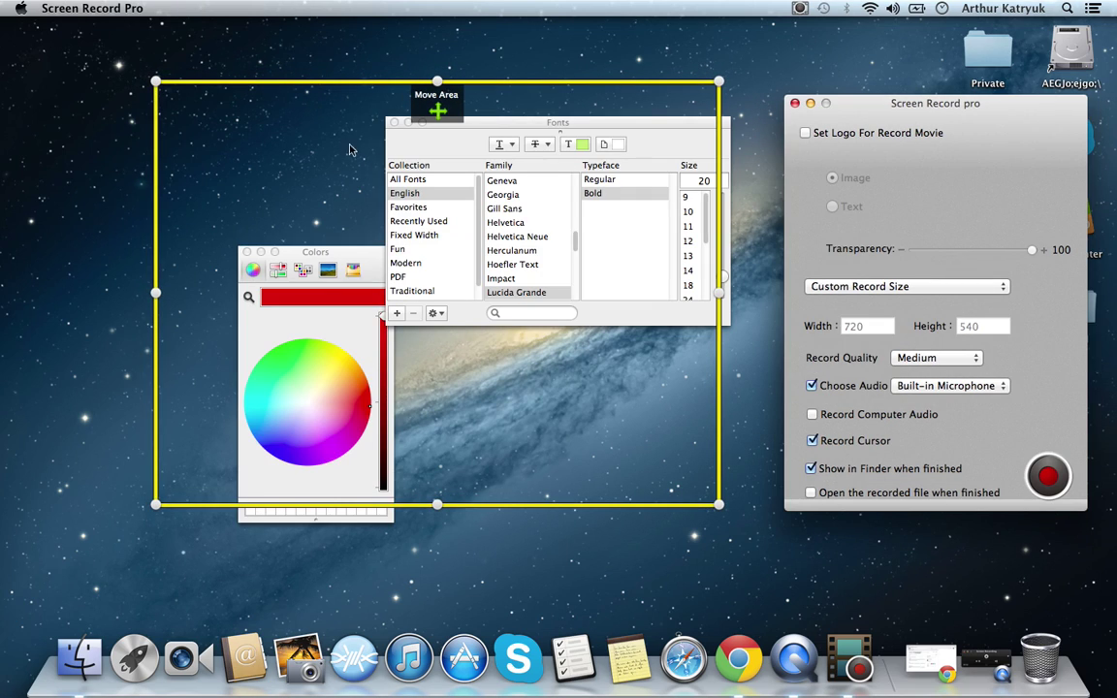
Close the Fonts and Colors windows, and view the available record size options without changing the selection.
left_click(393, 122)
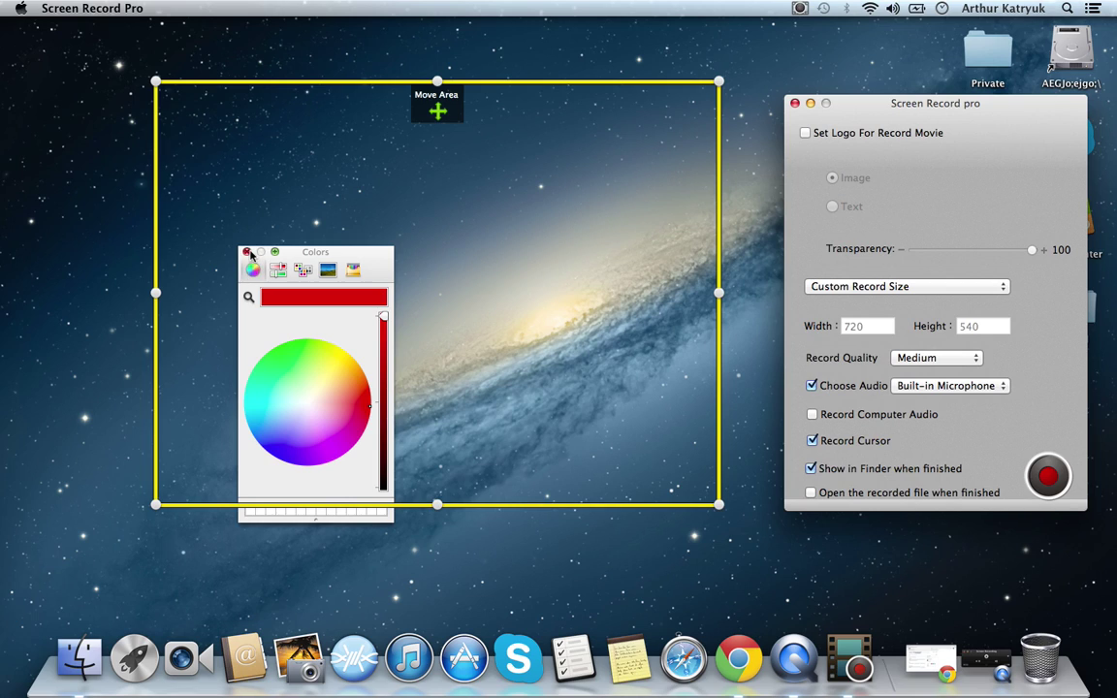
left_click(246, 251)
left_click(649, 86)
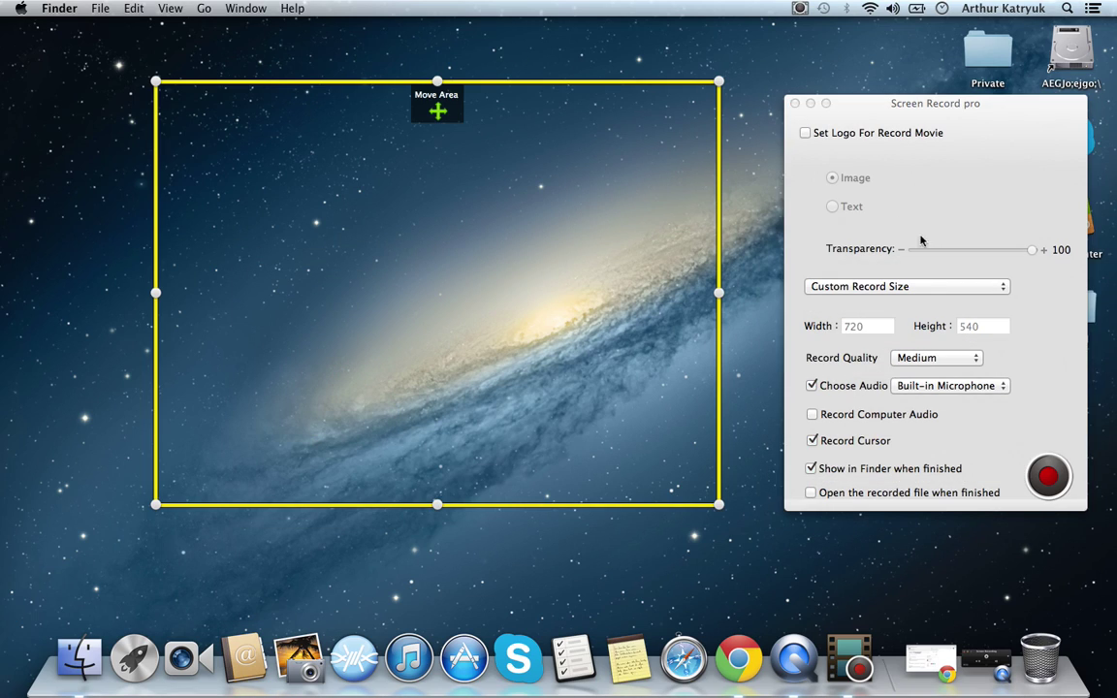
left_click(854, 286)
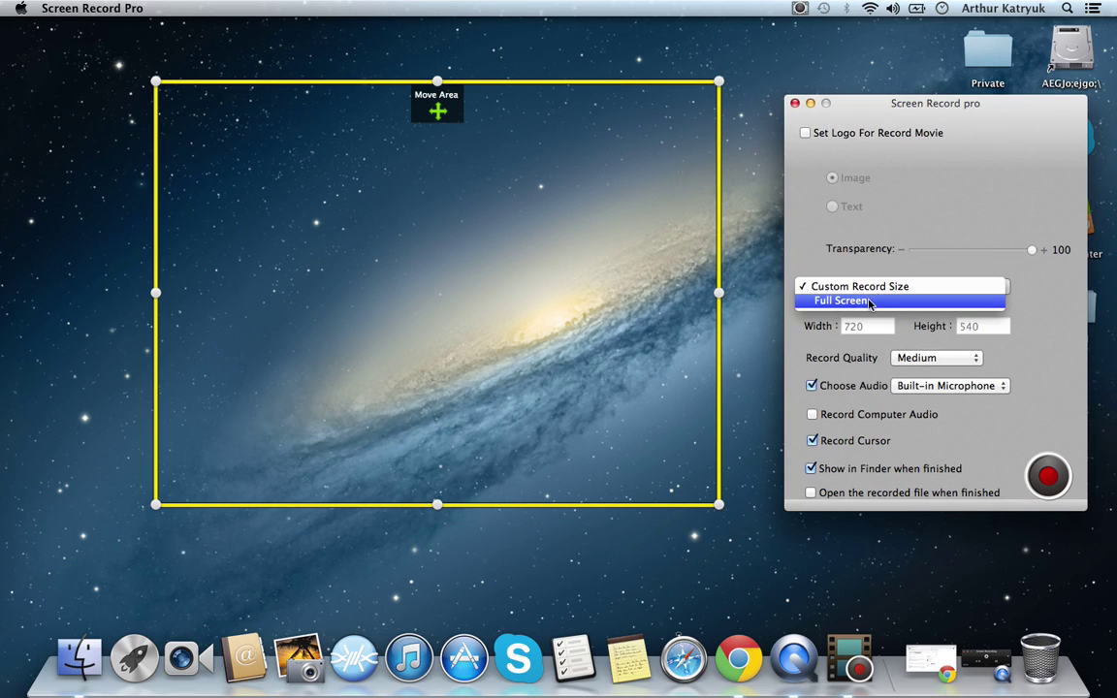
left_click(700, 306)
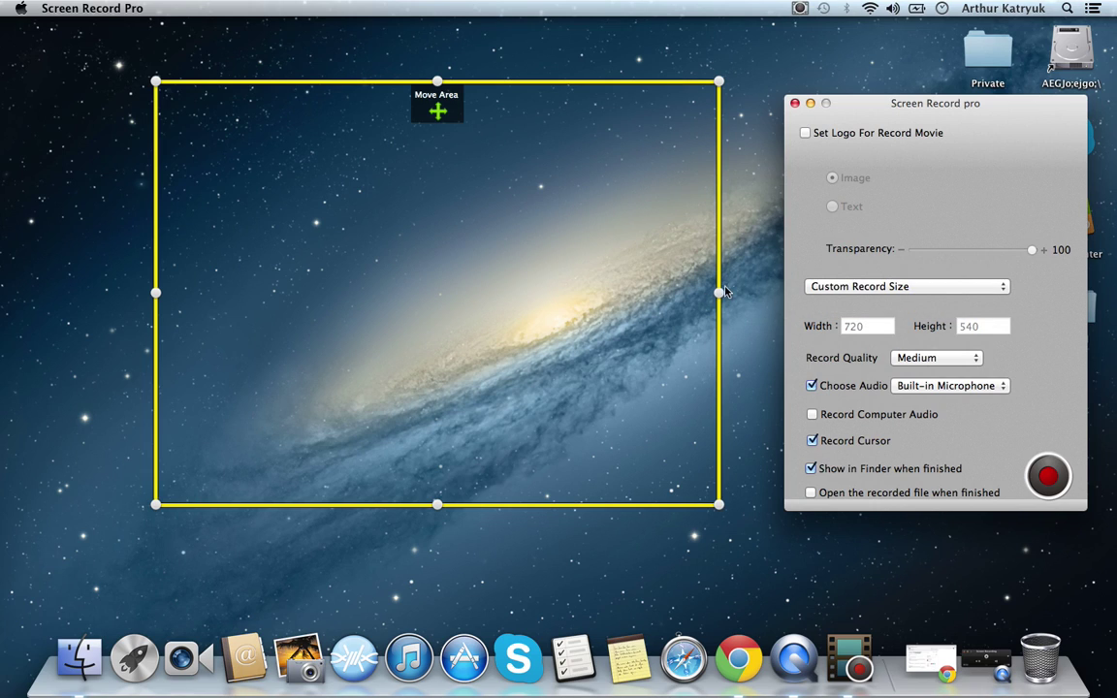
Minimize the settings window, and move the recording area over the desktop's upper-right icons with its top edge just below the menu bar.
left_click(810, 102)
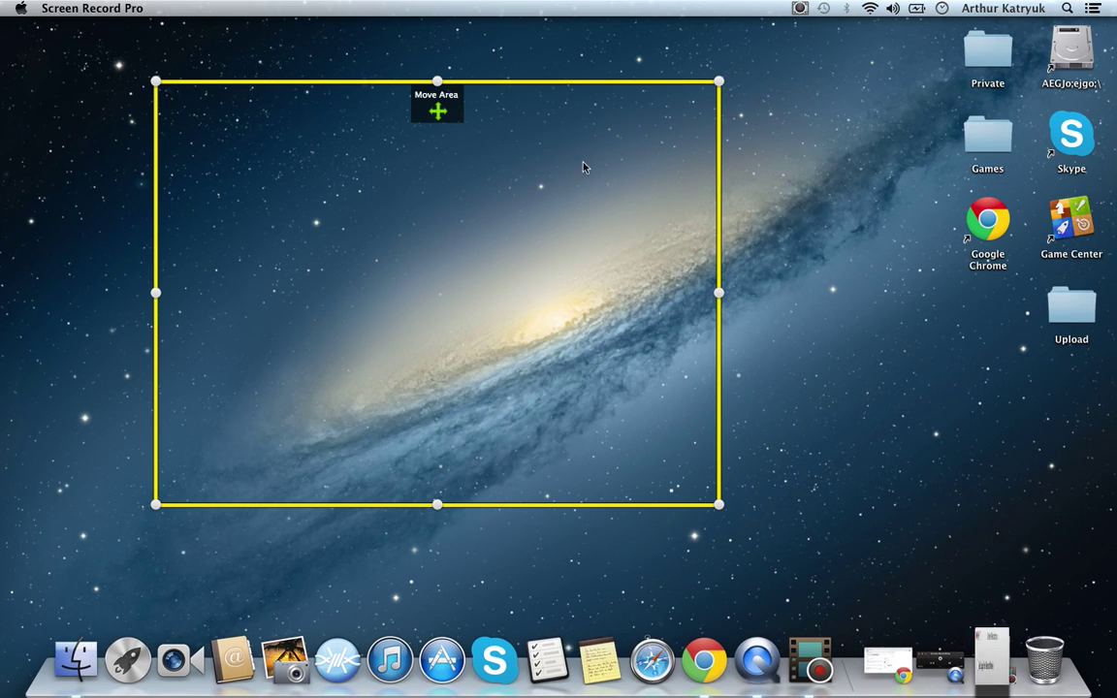
left_click_drag(441, 114, 848, 42)
left_click_drag(1115, 72, 881, 264)
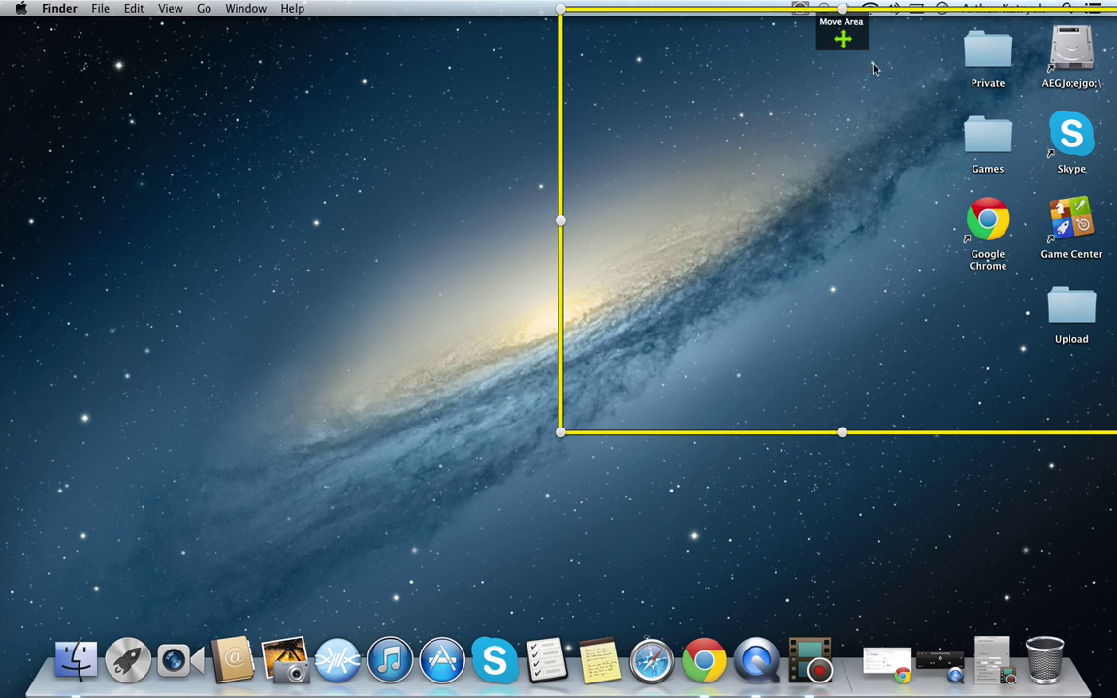
left_click_drag(843, 12, 841, 21)
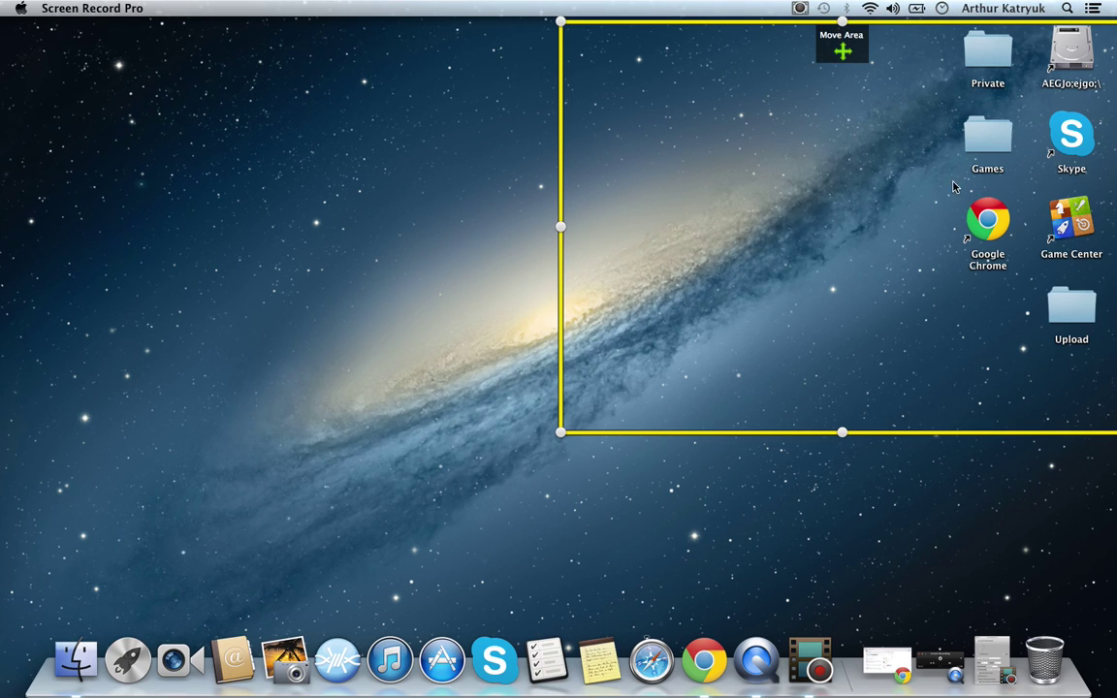
Move the Google Chrome icon to the middle of the desktop and center the recording area around it.
left_click_drag(990, 223, 497, 264)
left_click_drag(841, 48, 591, 98)
left_click_drag(493, 260, 583, 254)
left_click(773, 259)
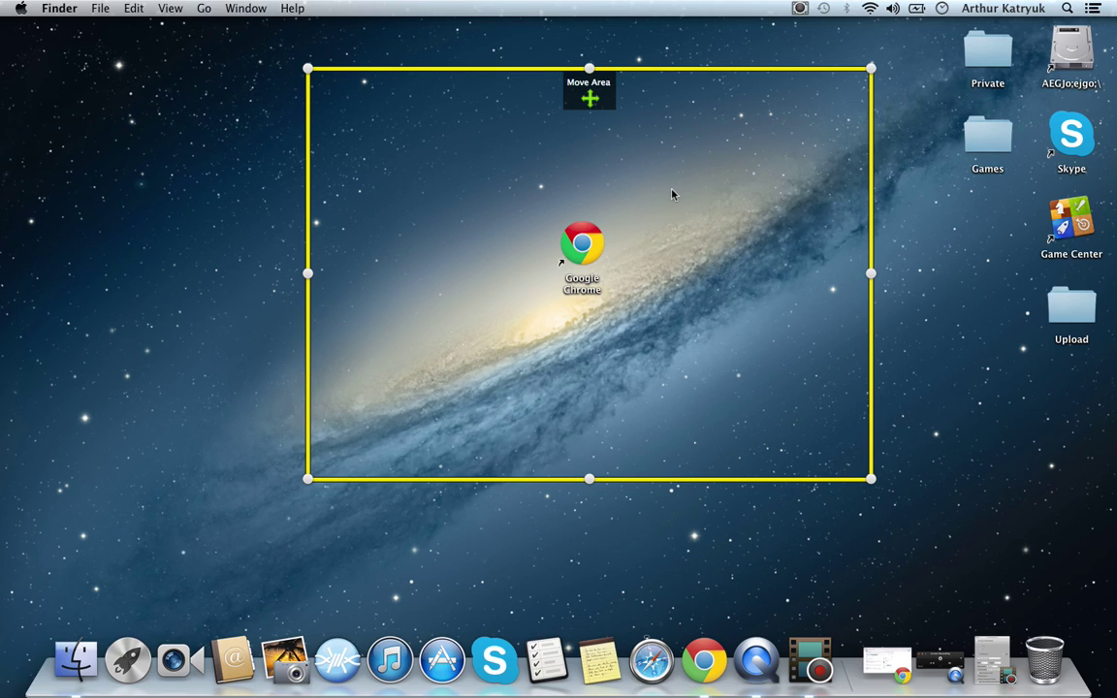
Shrink the recording area around the Google Chrome icon by pulling in its top, left and right edges.
left_click_drag(589, 69, 589, 192)
left_click_drag(303, 334, 502, 335)
left_click_drag(871, 335, 660, 335)
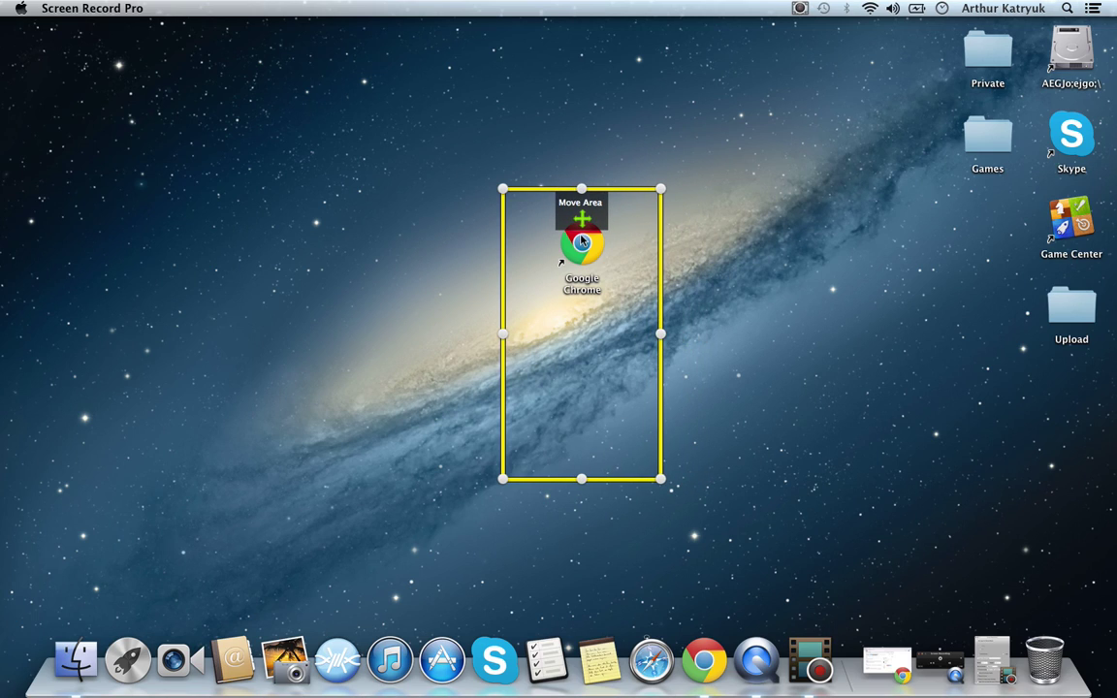
Shift the recording area and the Google Chrome icon down and left, and widen the area to about 1049 by 368.
left_click_drag(582, 225, 541, 336)
left_click_drag(616, 345, 960, 341)
left_click_drag(466, 347, 141, 346)
left_click(532, 357)
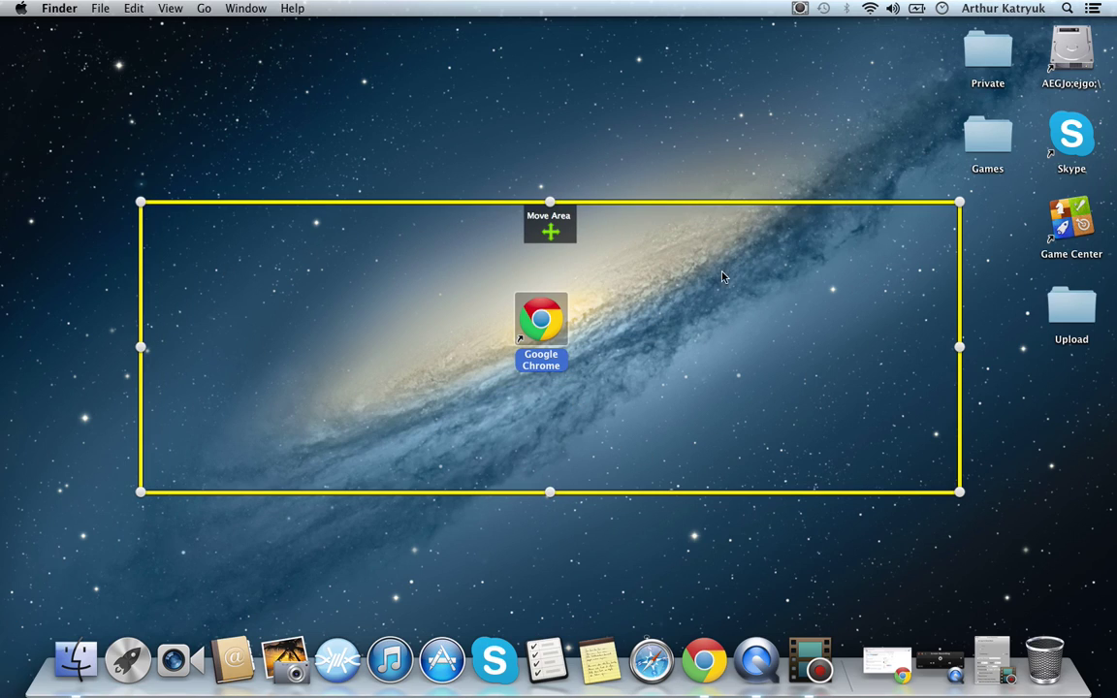
left_click_drag(454, 96, 669, 109)
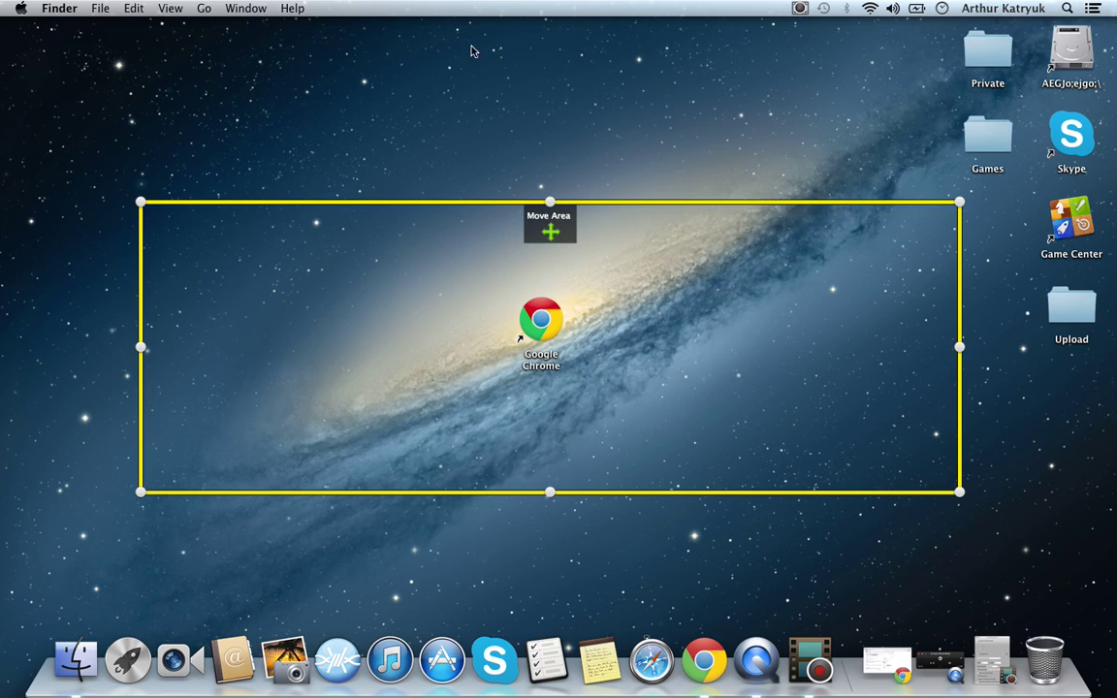
left_click_drag(61, 46, 960, 143)
left_click_drag(1022, 44, 1076, 609)
left_click_drag(1053, 520, 4, 560)
left_click_drag(68, 96, 67, 502)
Restore the minimized settings window and set the record size to Full Screen.
left_click(991, 660)
left_click(931, 289)
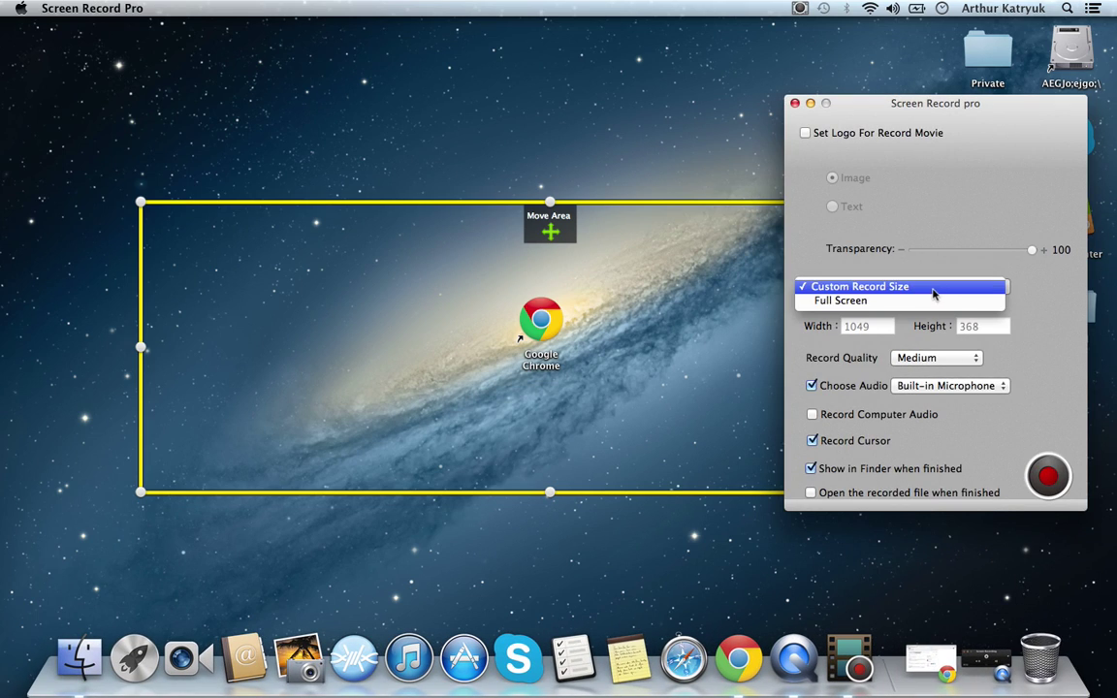
left_click(902, 302)
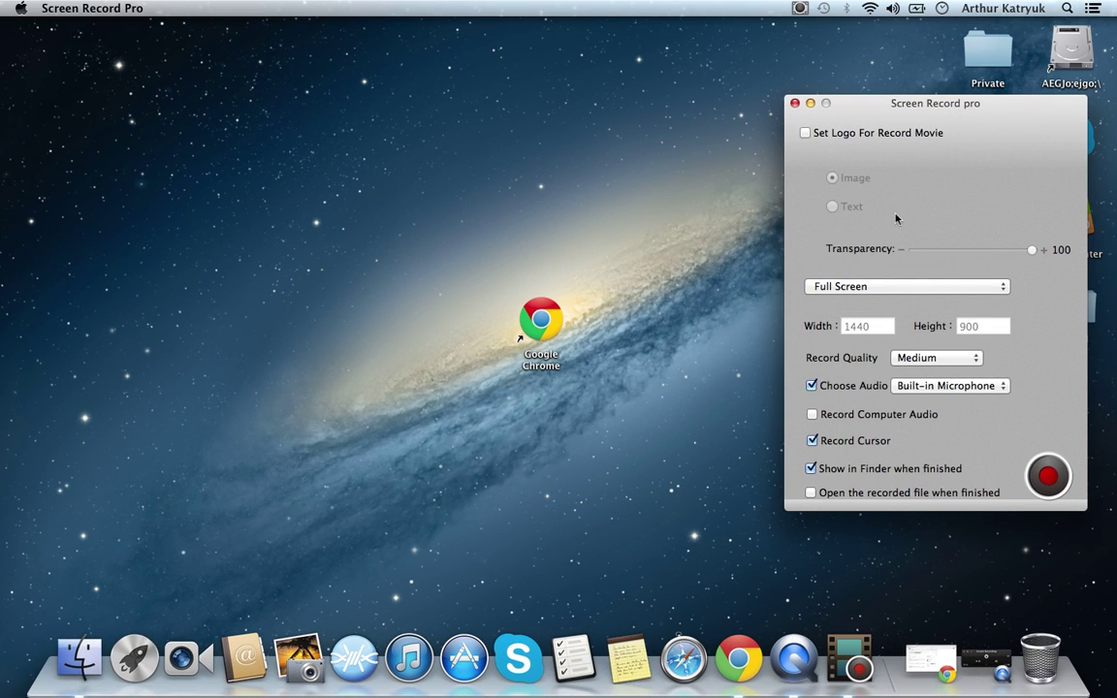
left_click(902, 286)
left_click(904, 288)
Move the settings window to the desktop's left half, return the Google Chrome icon to the other icons and align them with Clean Up.
left_click_drag(893, 106, 351, 100)
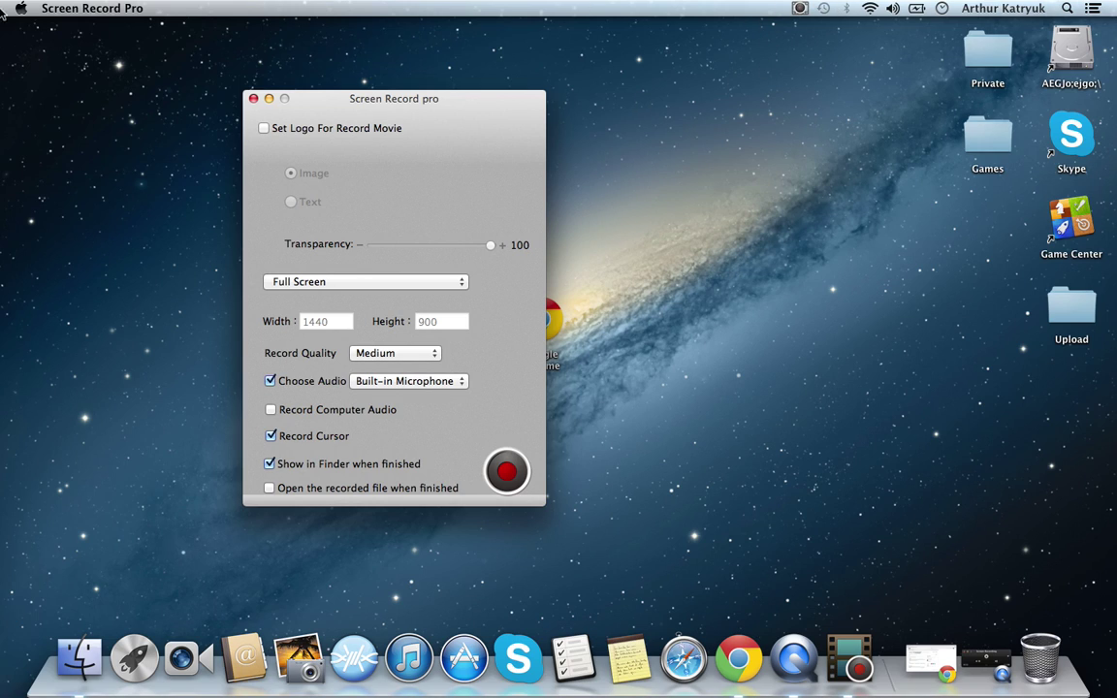
left_click_drag(559, 337, 993, 223)
left_click_drag(983, 369, 1113, 235)
right_click(1027, 173)
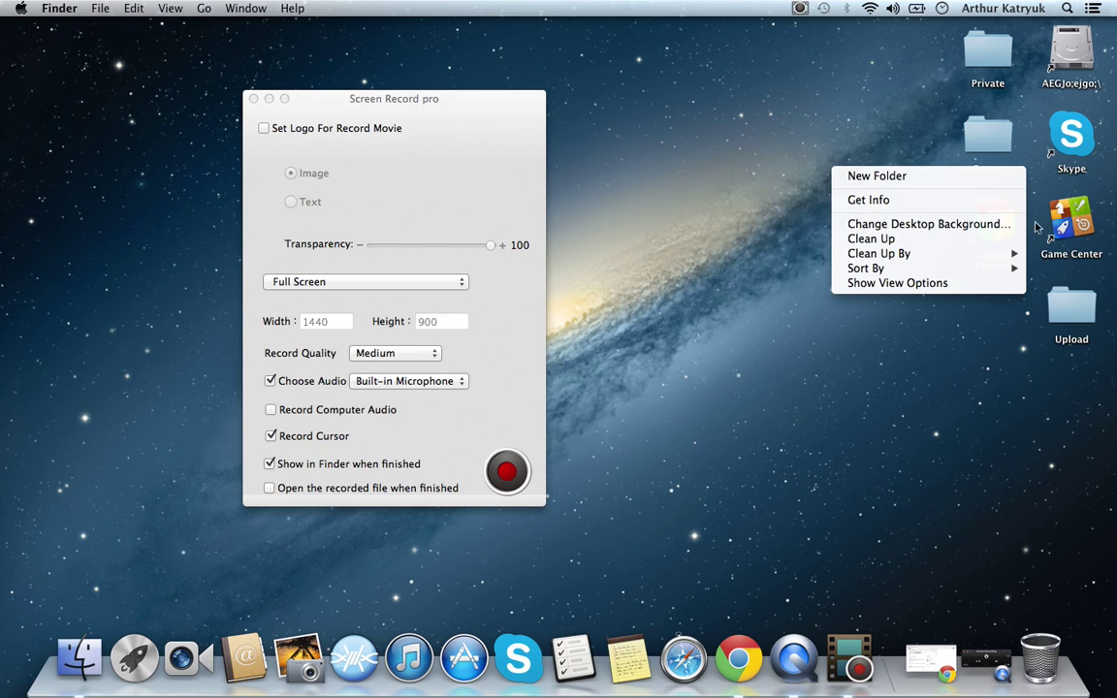
left_click(846, 304)
left_click_drag(911, 341, 1113, 49)
right_click(1036, 262)
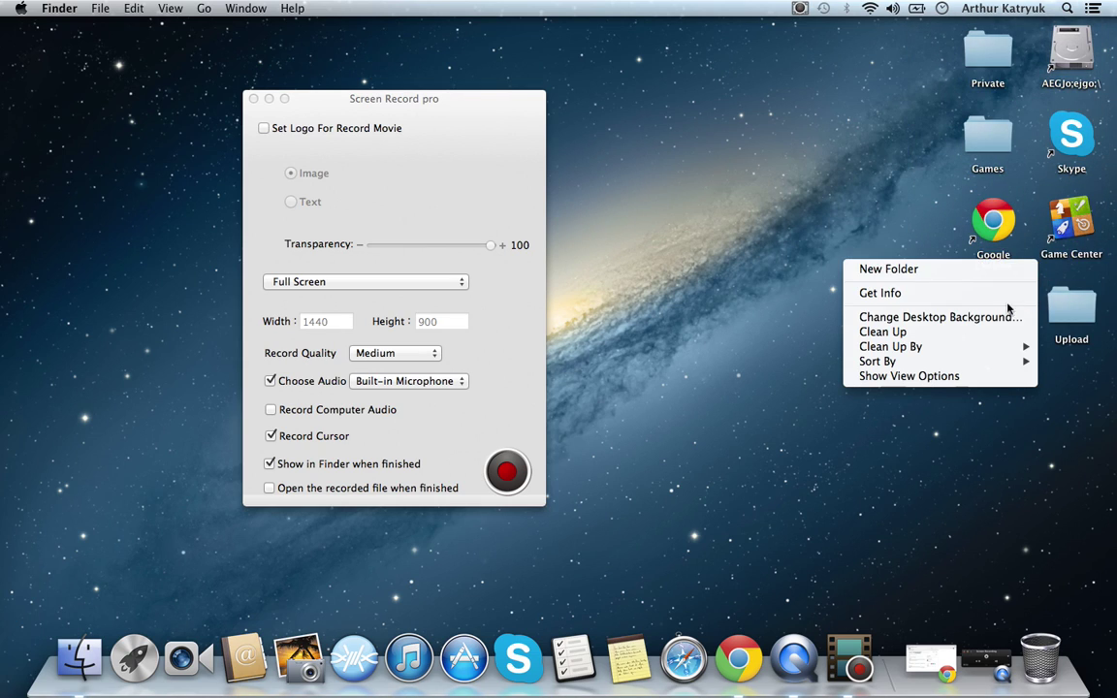
left_click(949, 331)
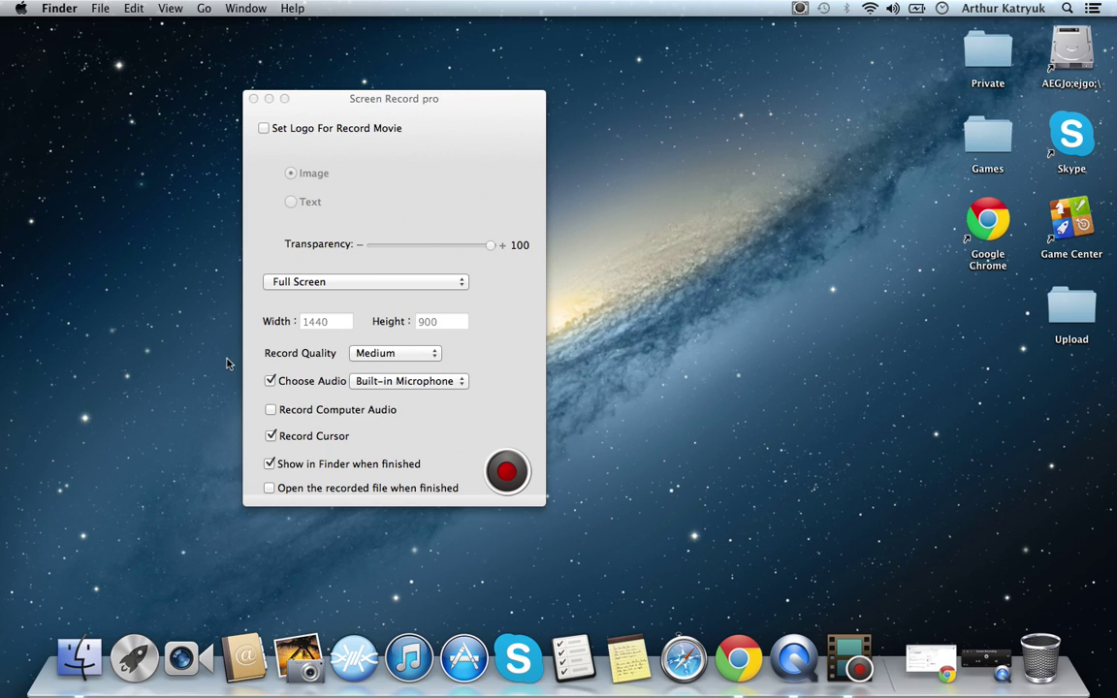
Choose Custom Record Size, move the settings window aside and extend the recording area's top edge upward to about 1073 by 563.
left_click_drag(389, 203, 492, 231)
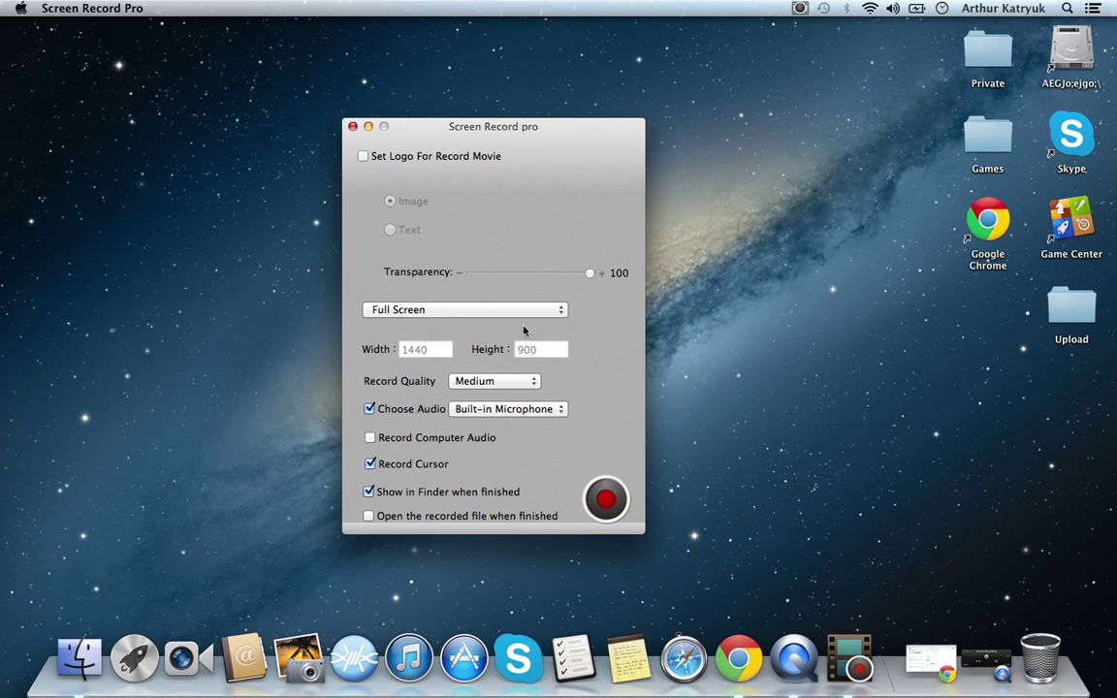
left_click(475, 310)
left_click(494, 293)
left_click(776, 367)
left_click(416, 354)
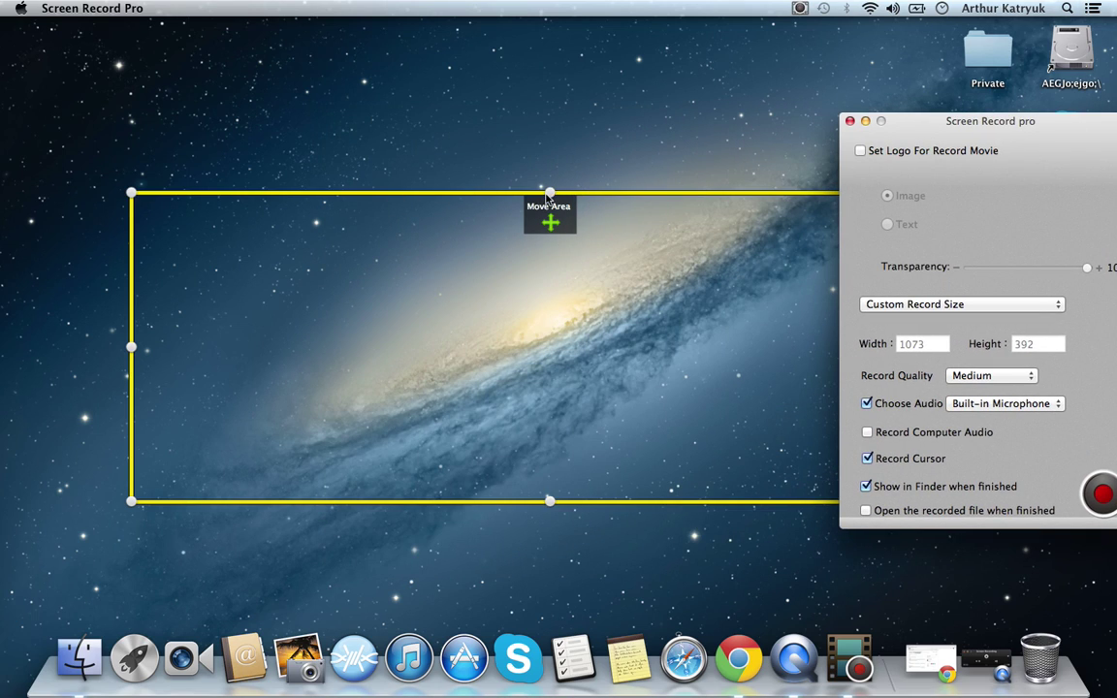
left_click_drag(546, 195, 571, 66)
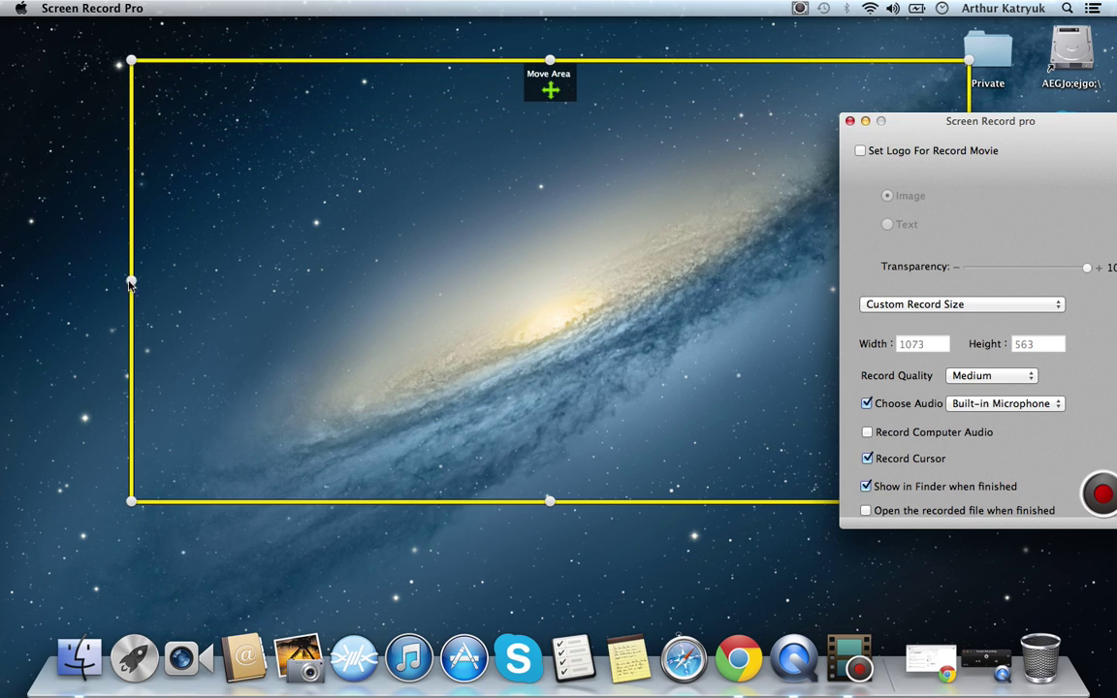
mouse_move(127, 282)
left_mouse_down()
mouse_move(80, 281)
mouse_move(132, 281)
left_mouse_up()
Switch the record size back to Full Screen and keep the record quality at Medium.
left_click(900, 304)
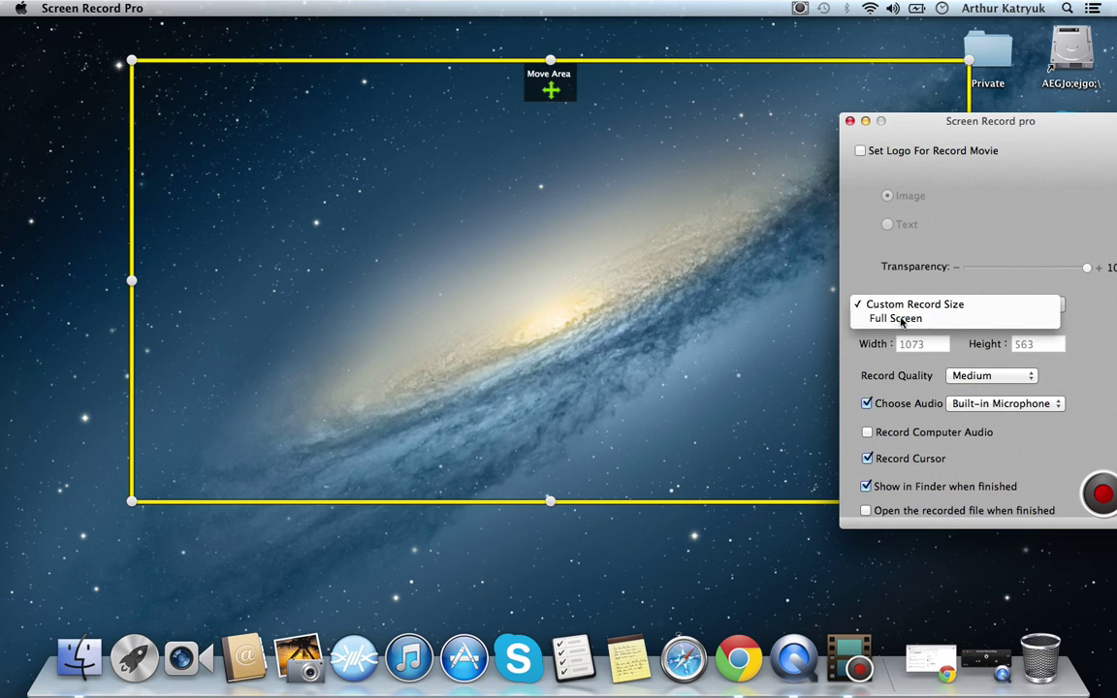
left_click(896, 318)
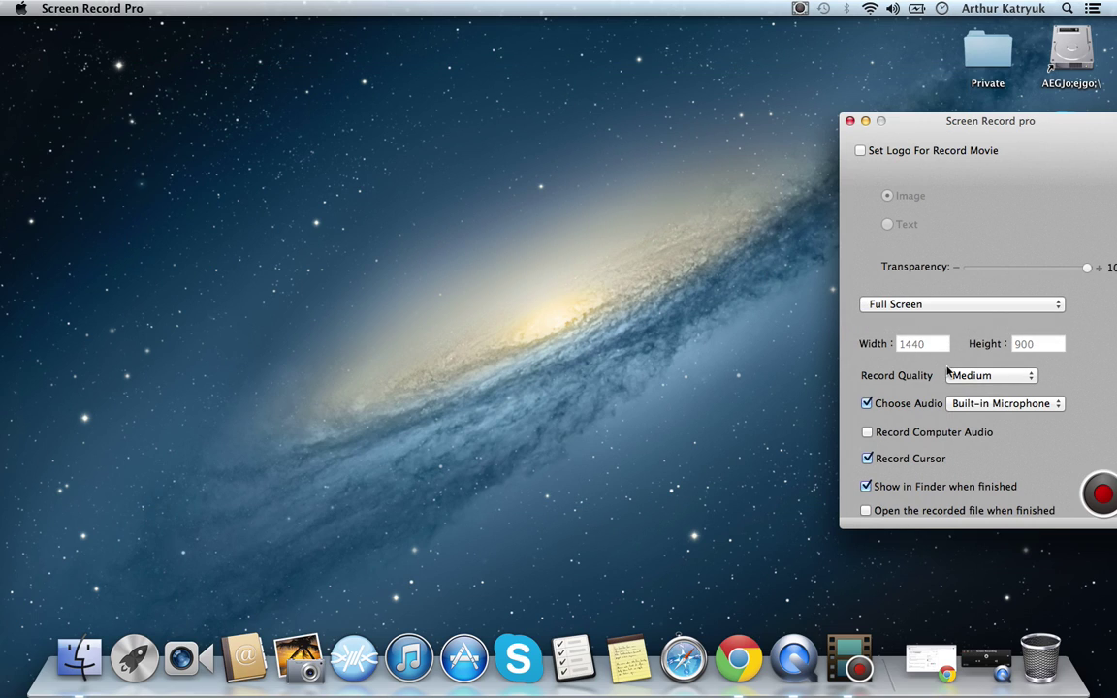
left_click(989, 375)
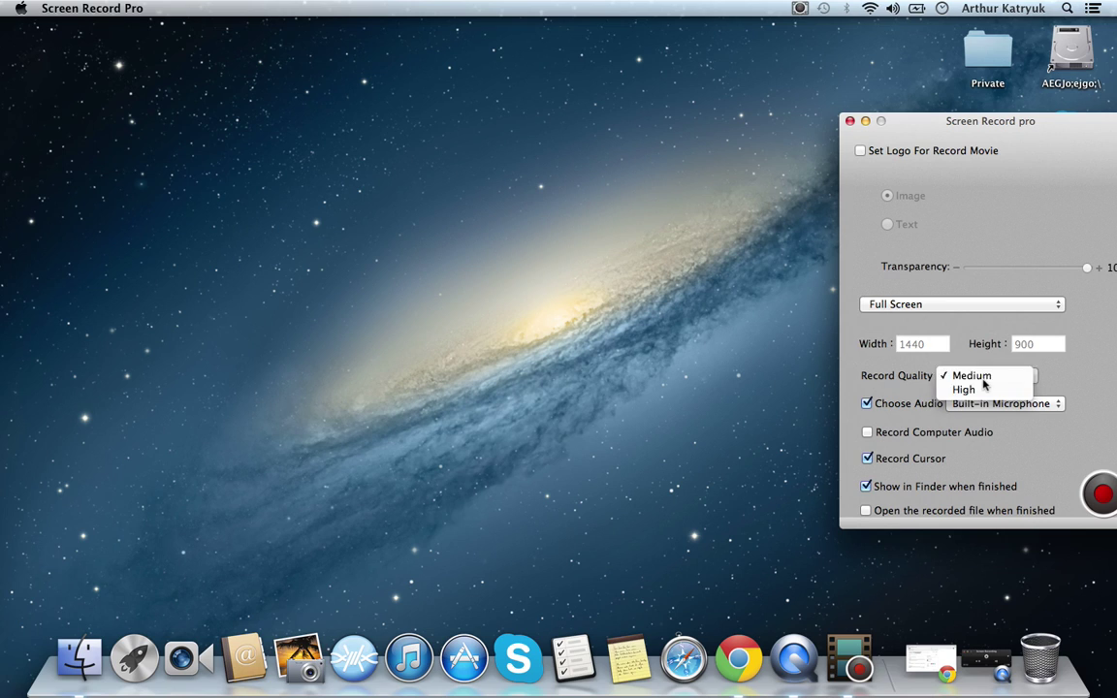
left_click(984, 383)
left_click_drag(533, 351, 451, 391)
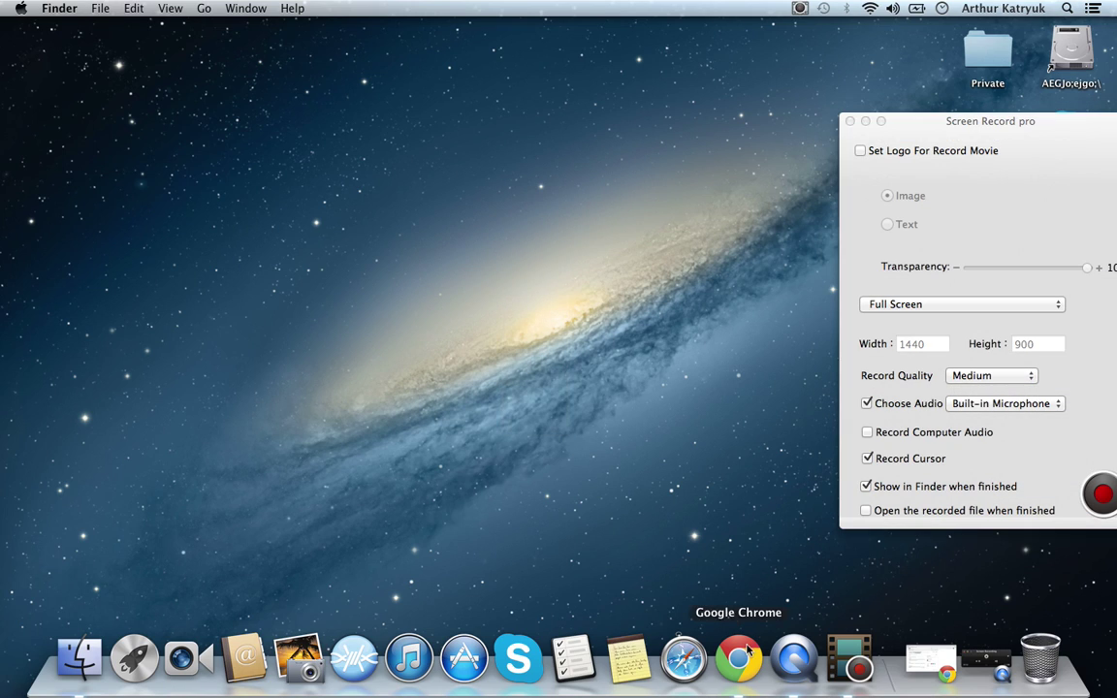
Launch Minecraft from the Games folder and start playing with the NORMAL profile, keeping the settings window beside the launcher.
left_click_drag(965, 121, 516, 113)
left_click(998, 140)
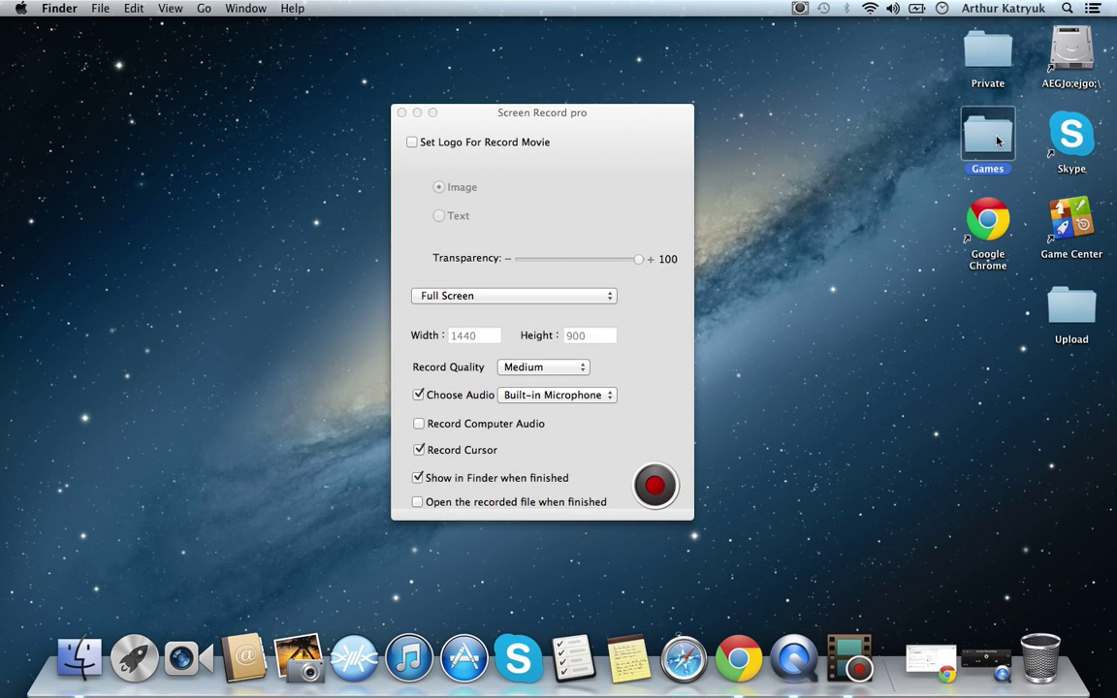
double_click(994, 141)
left_click_drag(716, 276, 1049, 236)
double_click(791, 291)
left_click_drag(803, 219, 788, 254)
left_click(811, 249)
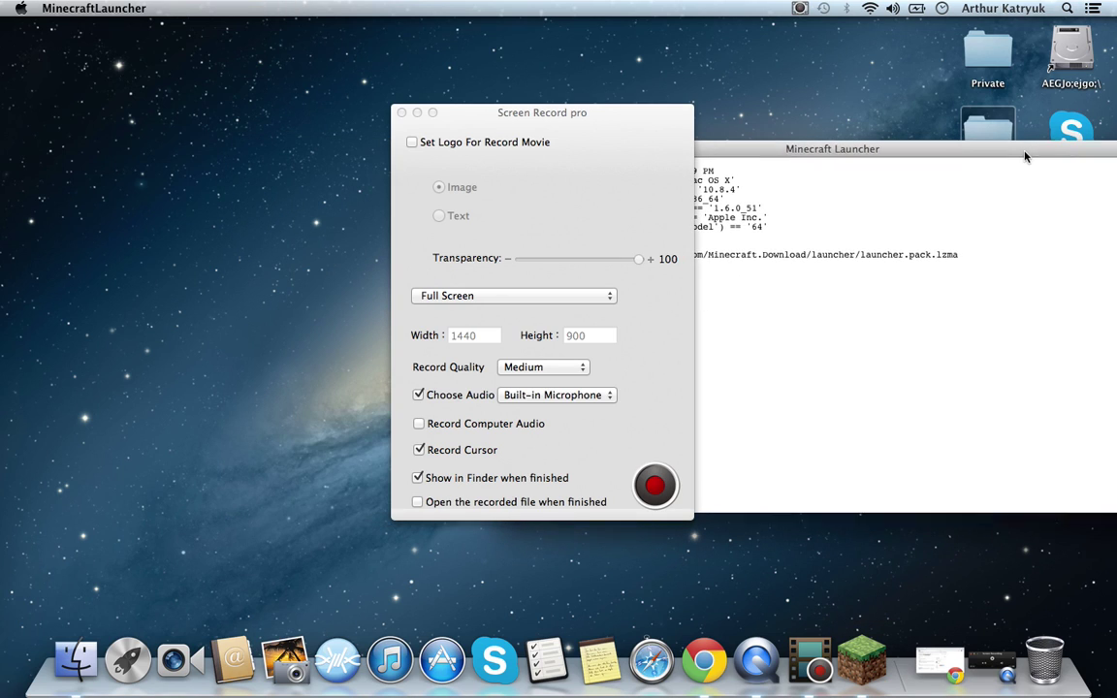
left_click_drag(589, 118, 390, 153)
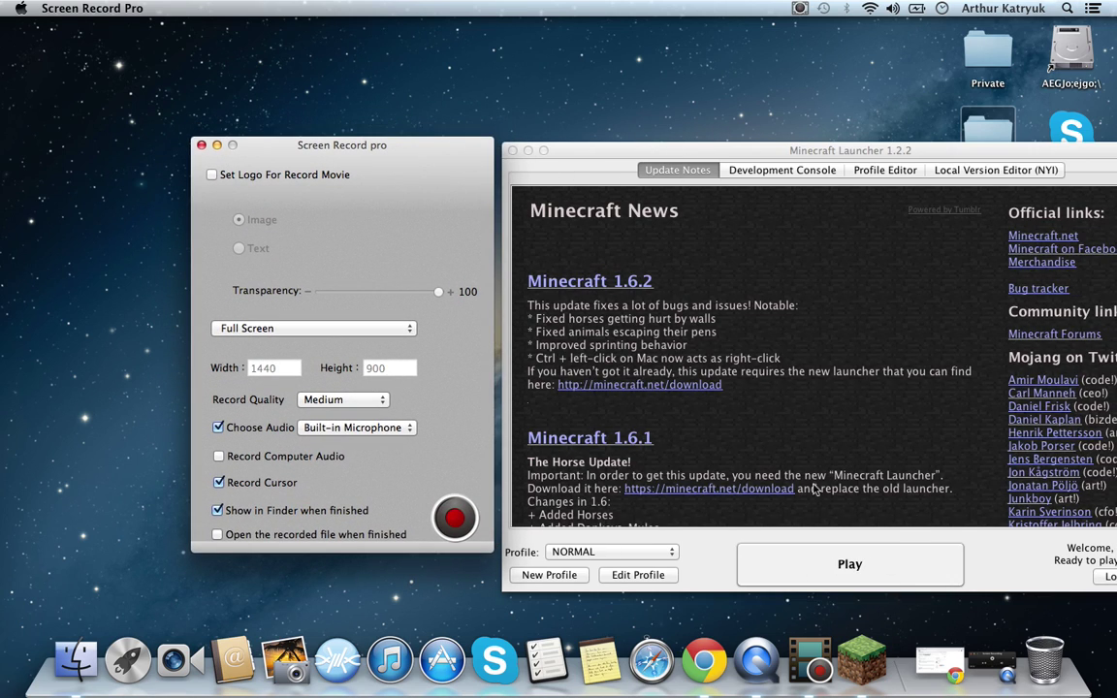
left_click(839, 563)
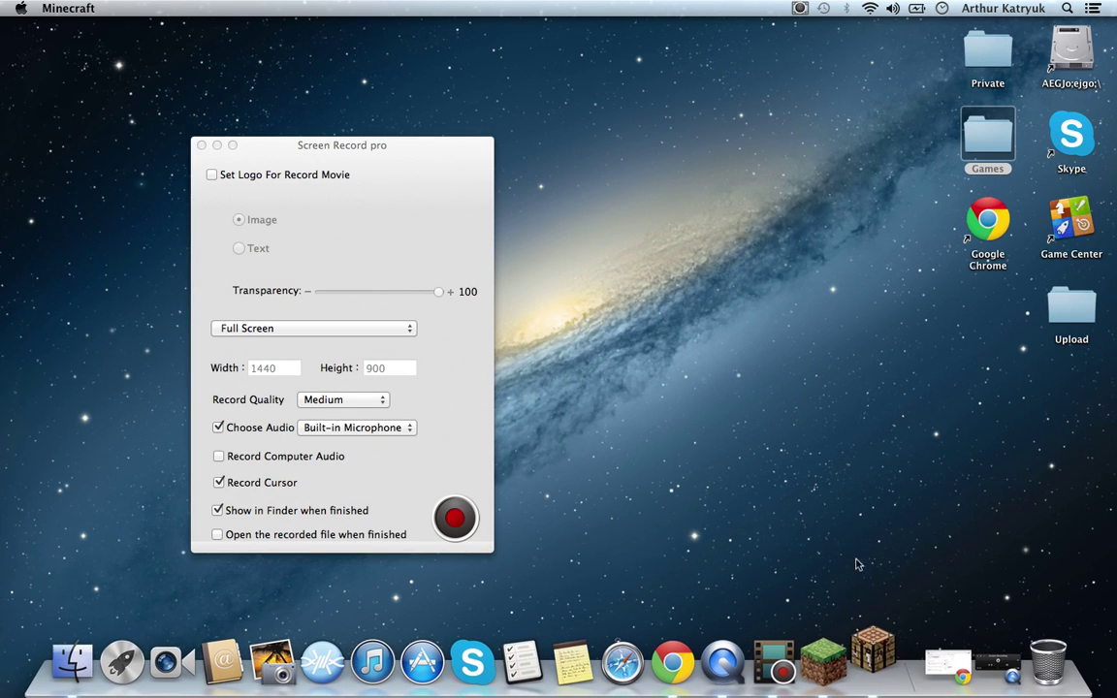
Quit Minecraft and its launcher.
right_click(873, 660)
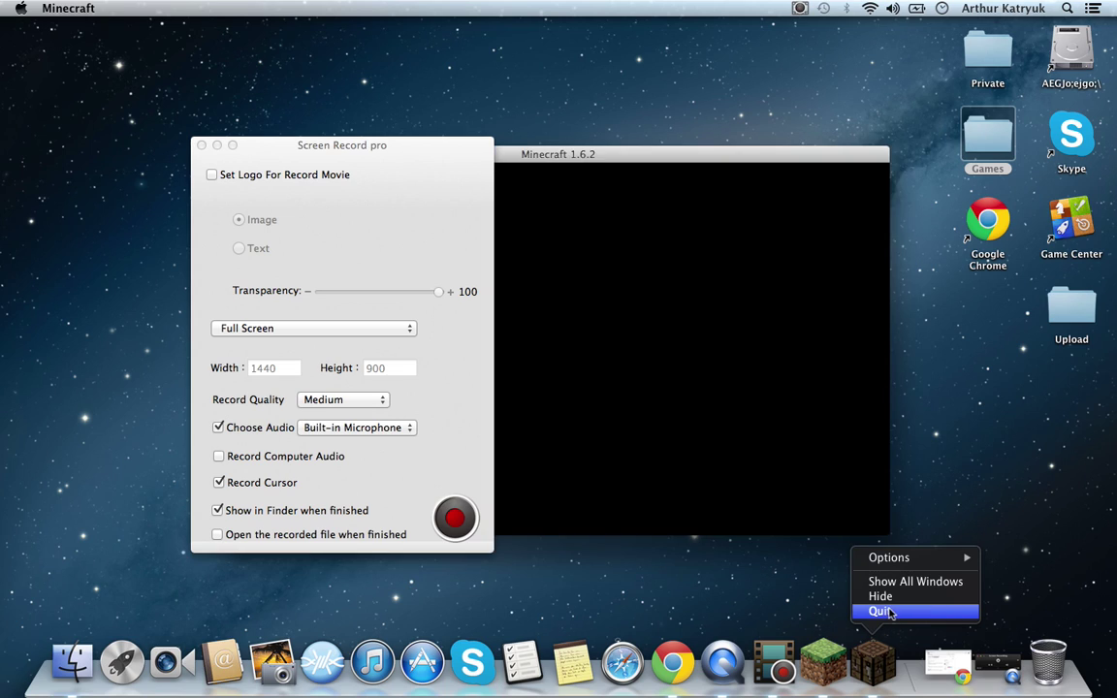
left_click(884, 611)
right_click(868, 665)
left_click(834, 608)
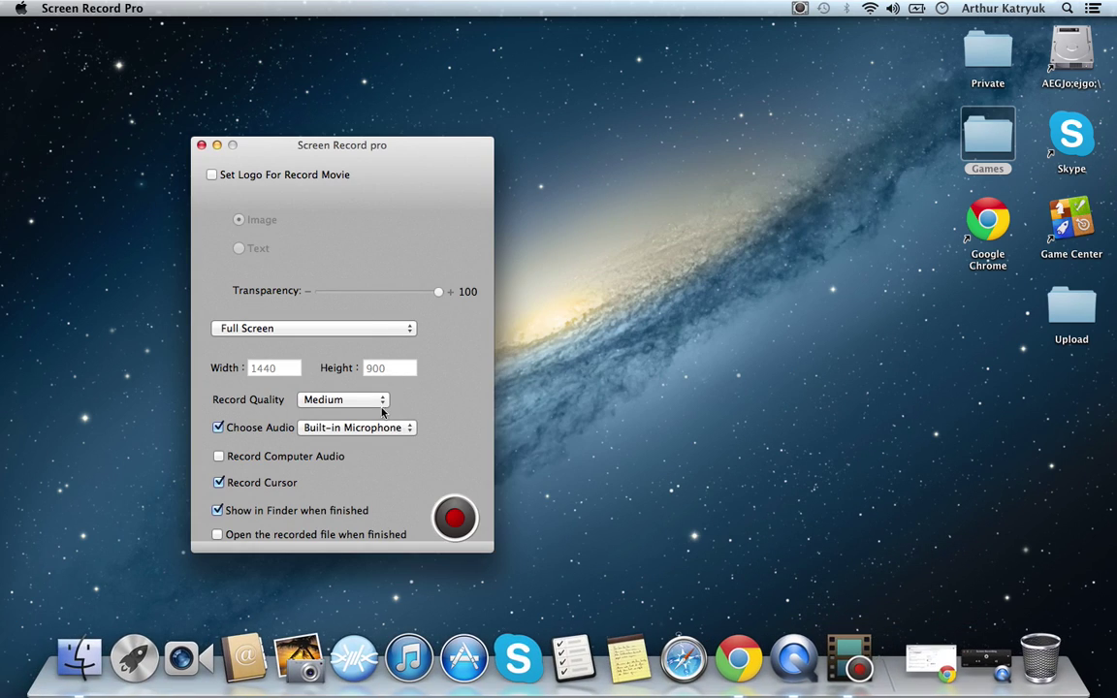
left_click_drag(805, 414, 837, 543)
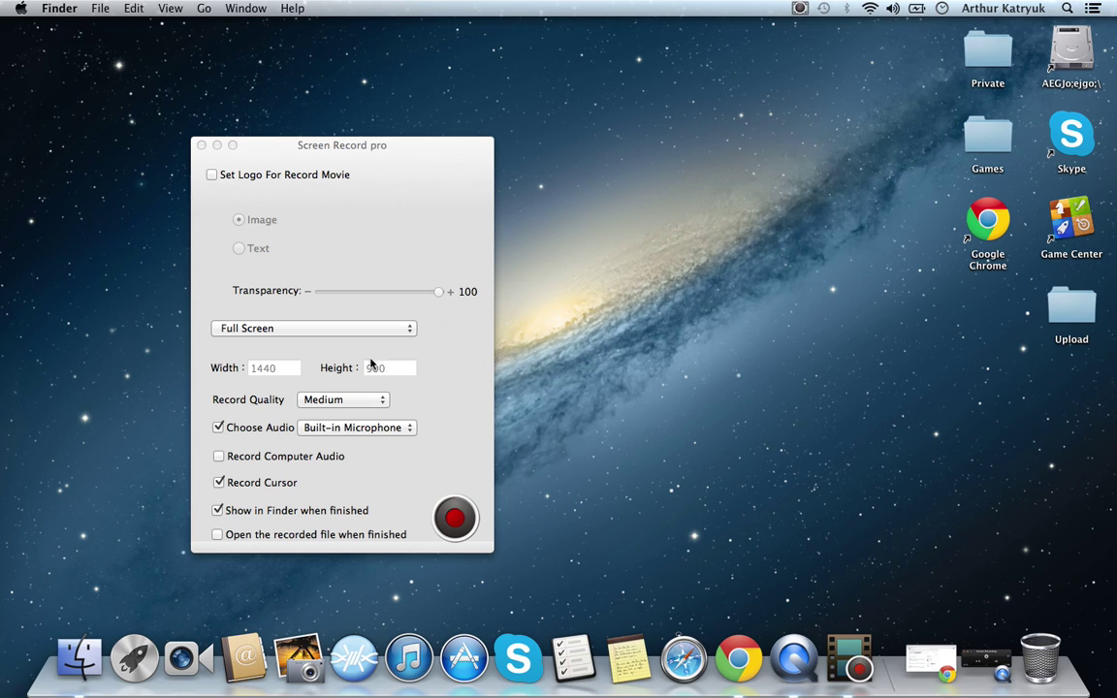
Set the record quality to High.
left_click(345, 400)
left_click(603, 486)
left_click(351, 399)
left_click(355, 415)
left_click(826, 457)
left_click(916, 8)
mouse_move(941, 10)
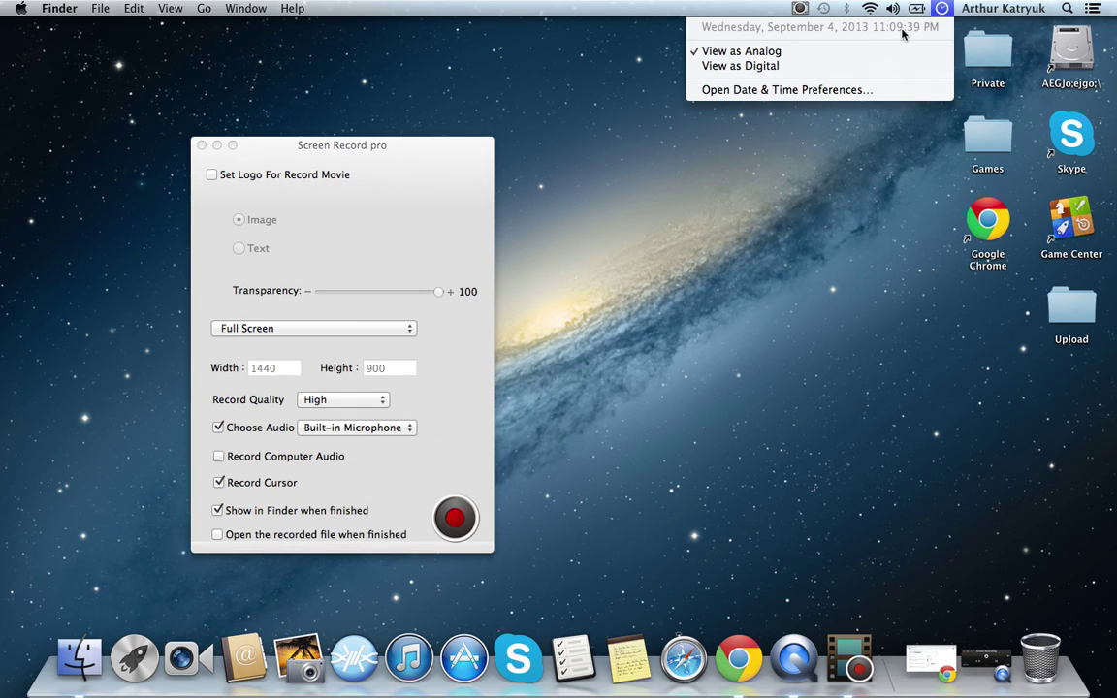
left_click(786, 6)
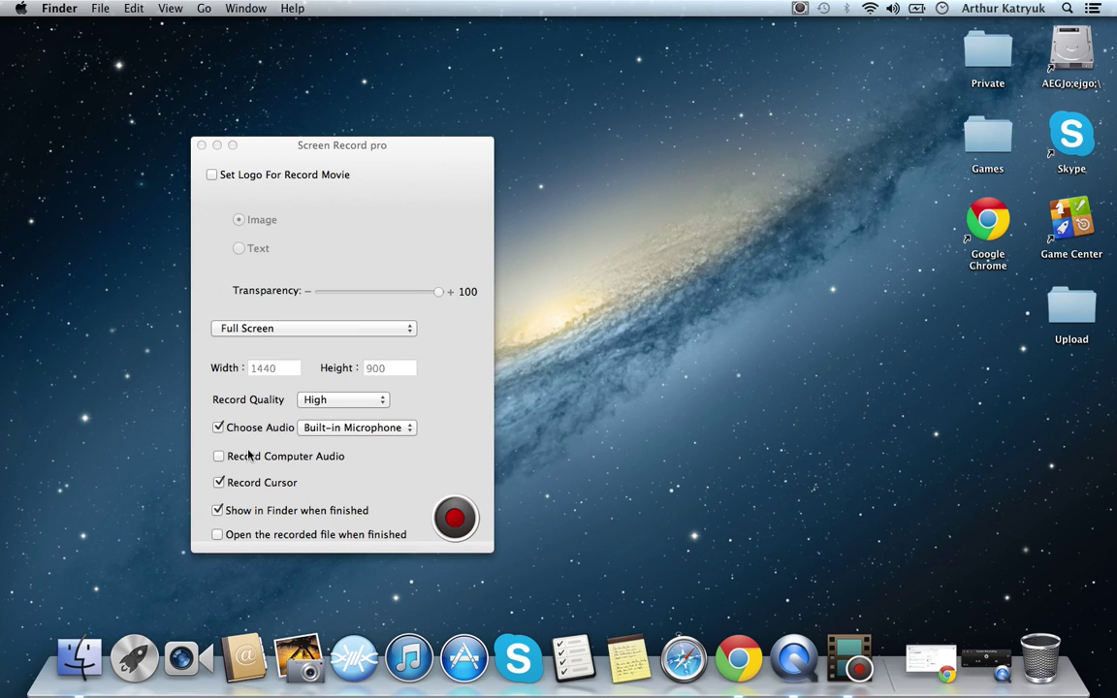
Turn off Choose Audio, Record Cursor and Show in Finder when finished, leaving Record Computer Audio off.
left_click(221, 430)
left_click(221, 429)
left_click(219, 483)
left_click(218, 510)
left_click(221, 457)
left_click(219, 427)
left_click_drag(778, 379, 680, 441)
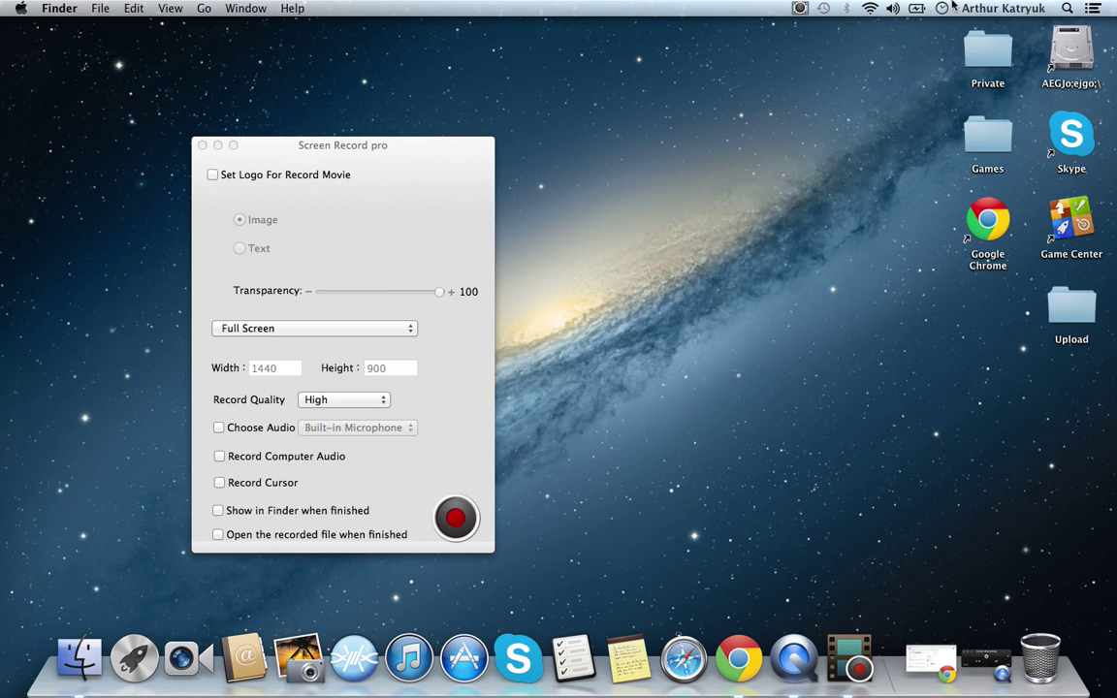
left_click(942, 7)
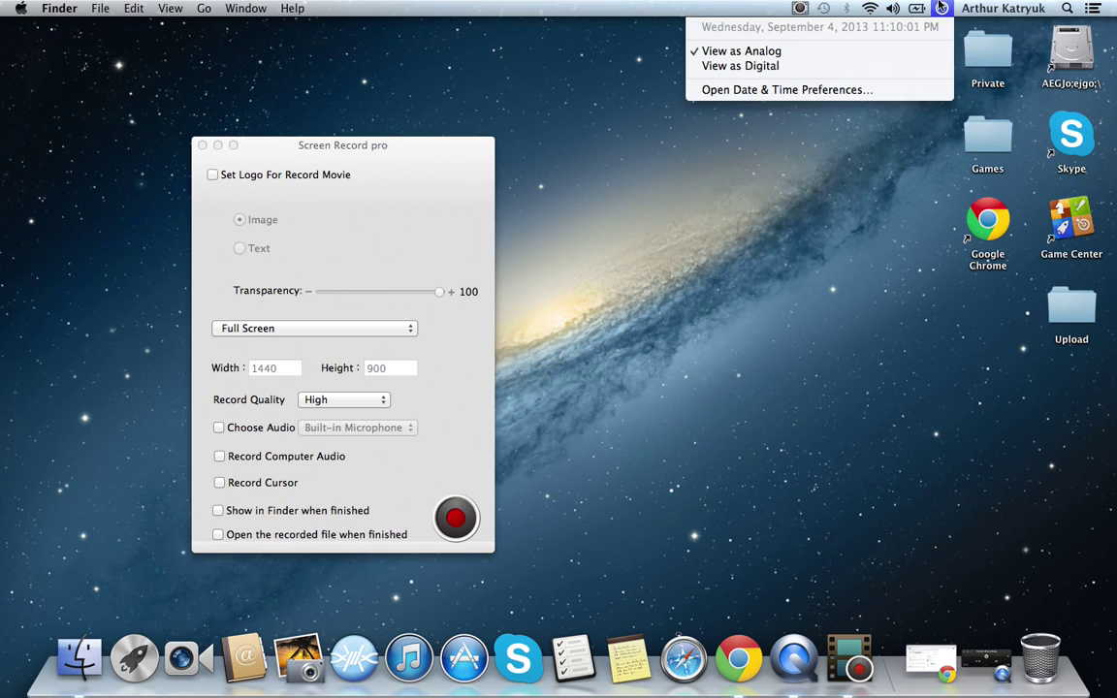
left_click(641, 344)
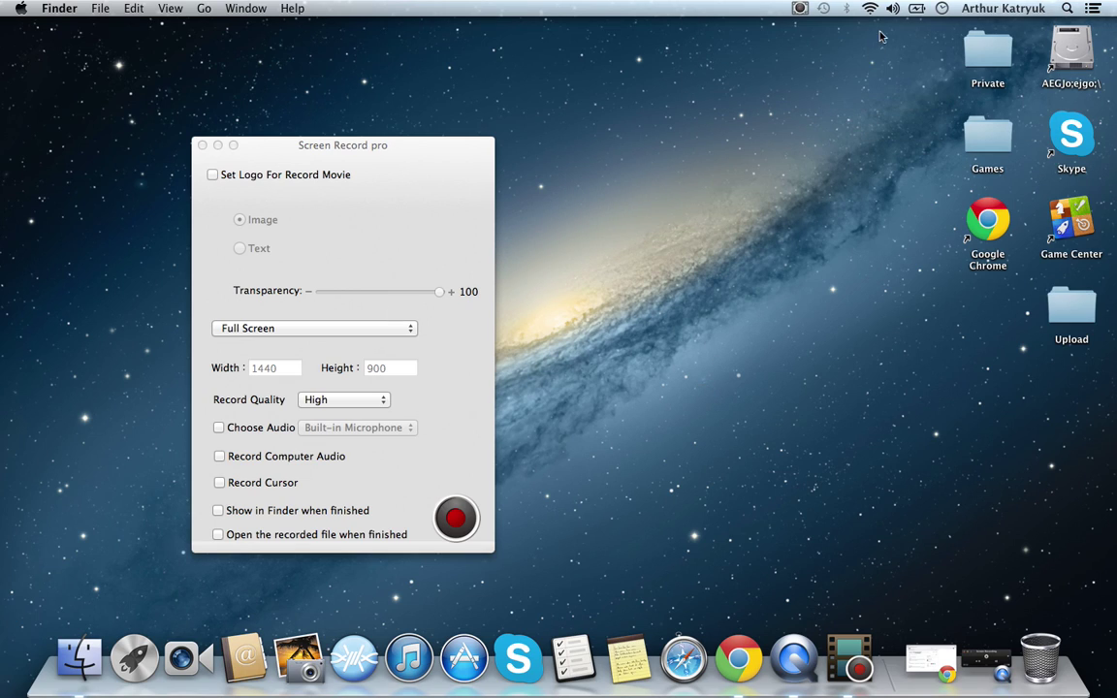
left_click(941, 8)
mouse_move(982, 6)
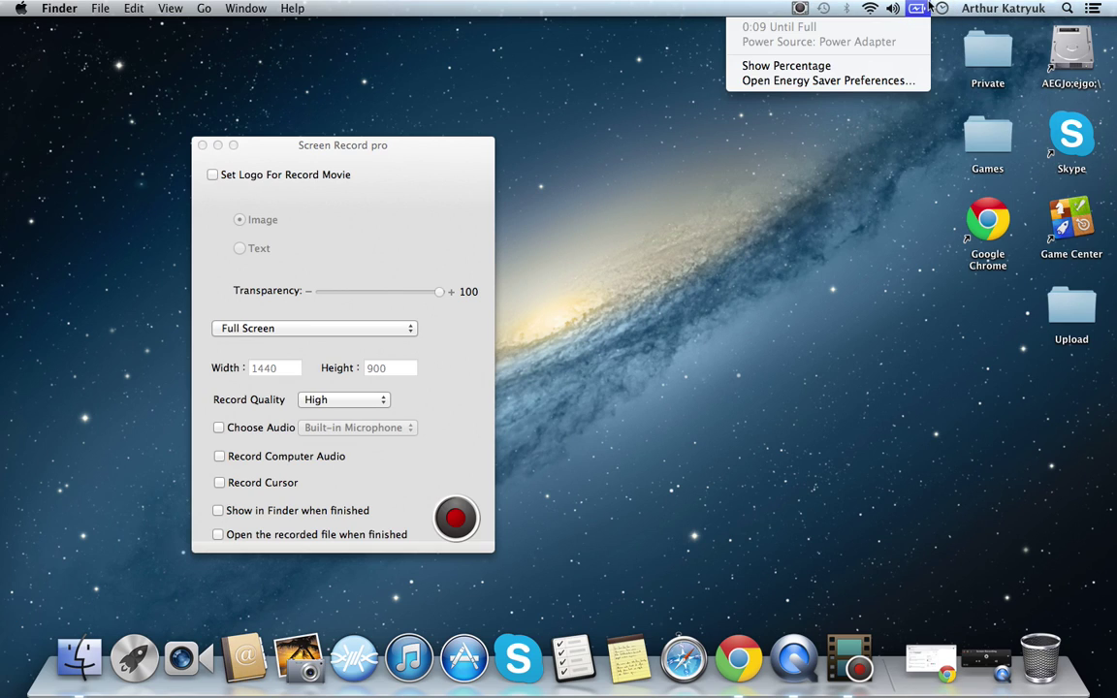
mouse_move(935, 7)
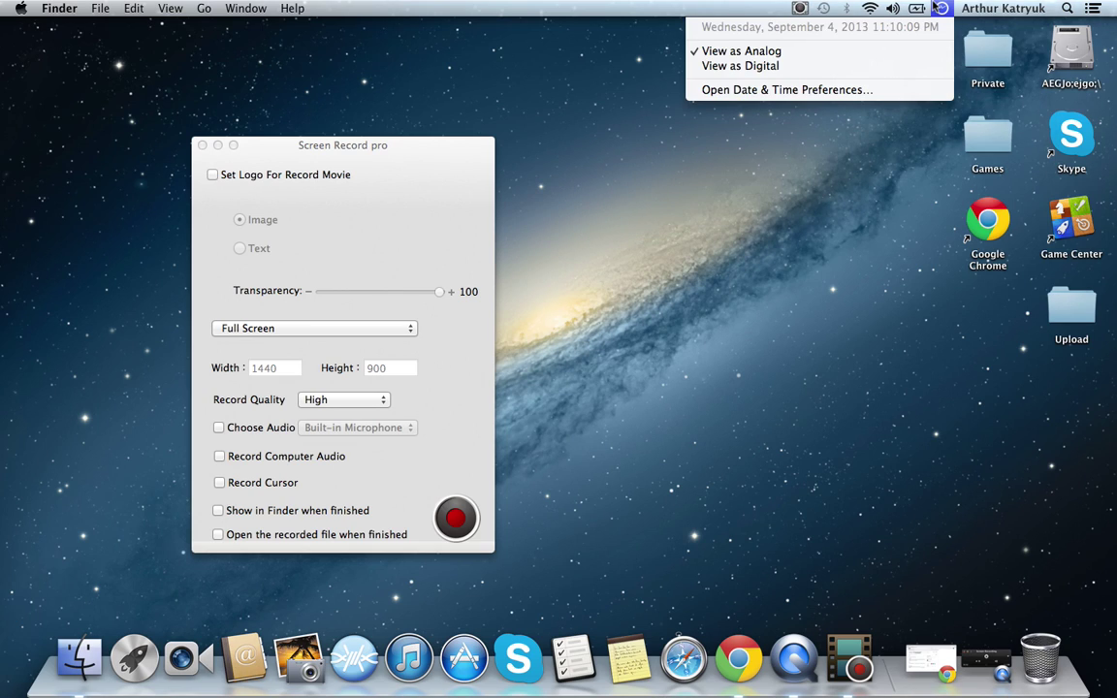
left_click(799, 466)
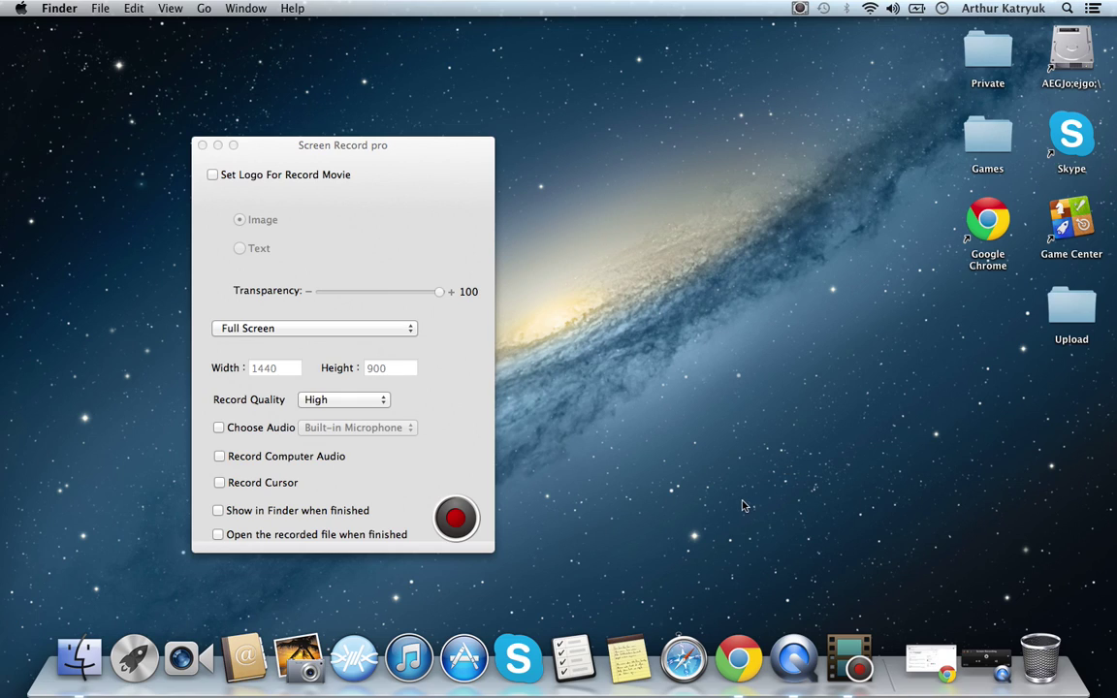
left_click_drag(833, 444, 972, 579)
left_click_drag(885, 454, 922, 473)
left_click_drag(780, 499, 760, 536)
left_click_drag(716, 464, 606, 376)
Turn on Choose Audio with the Built-in Microphone and move the settings window up beside the desktop icons.
left_click(219, 427)
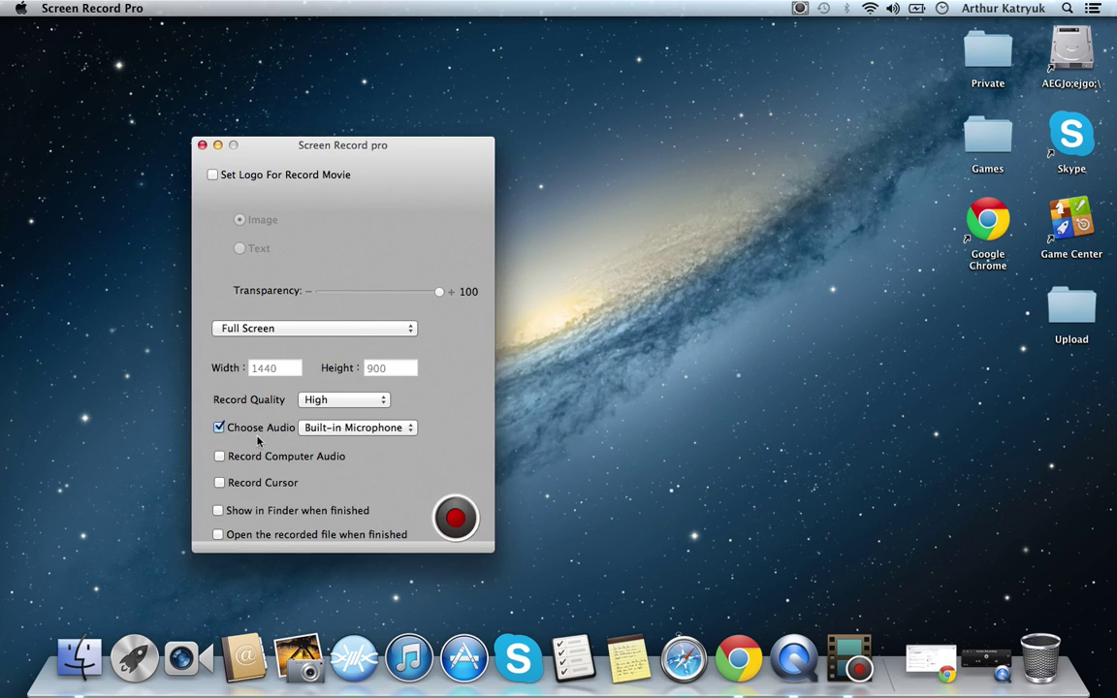
left_click(375, 433)
left_click(392, 431)
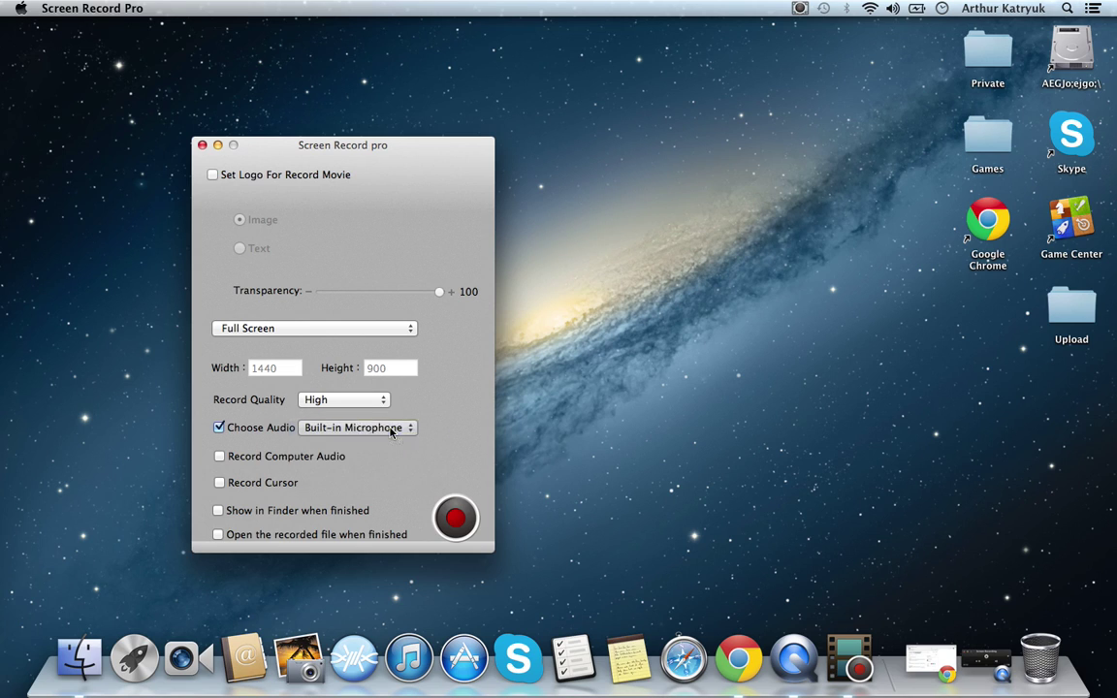
left_click_drag(323, 142, 728, 23)
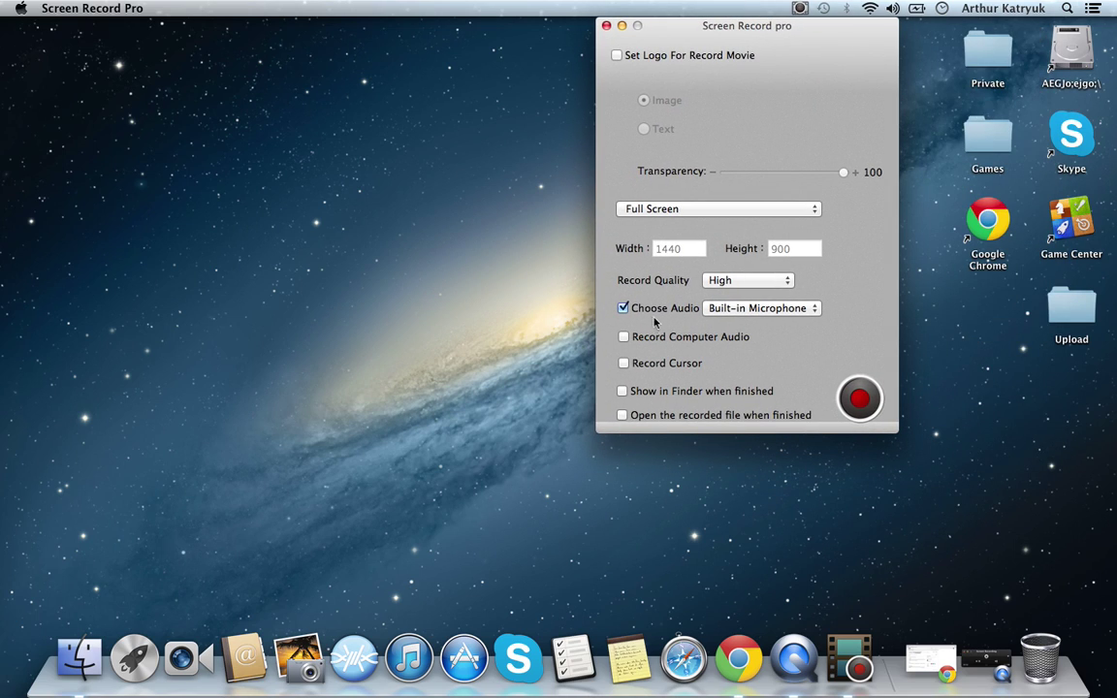
Turn Record Computer Audio on and off again.
left_click(623, 339)
left_click(407, 290)
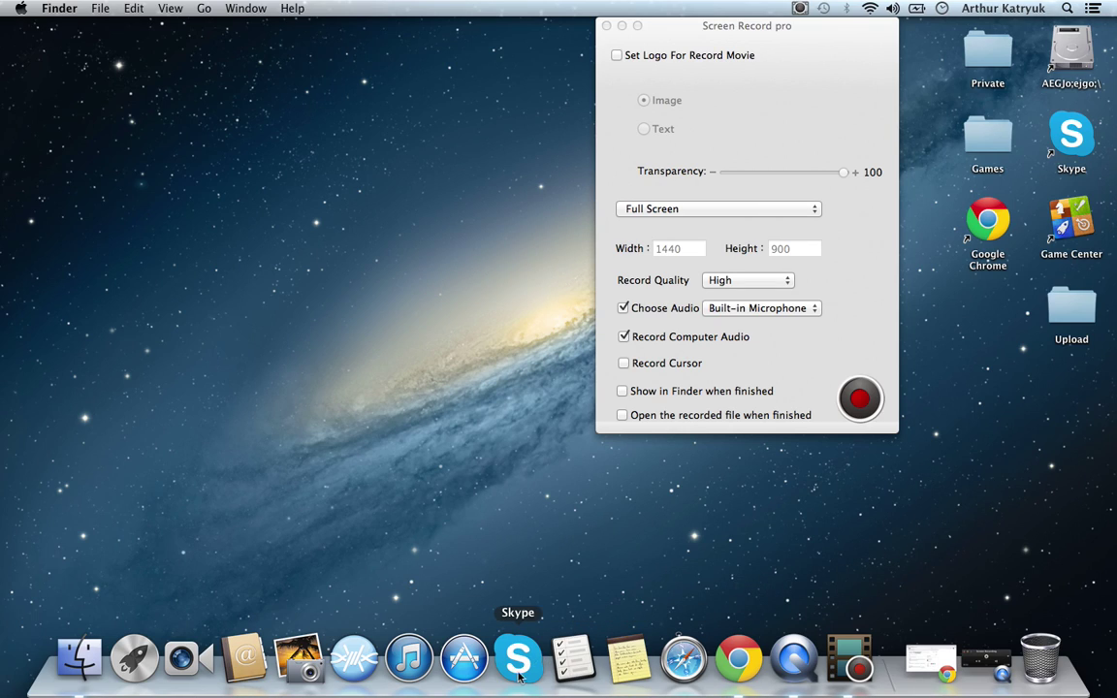
left_click(624, 337)
left_click(623, 338)
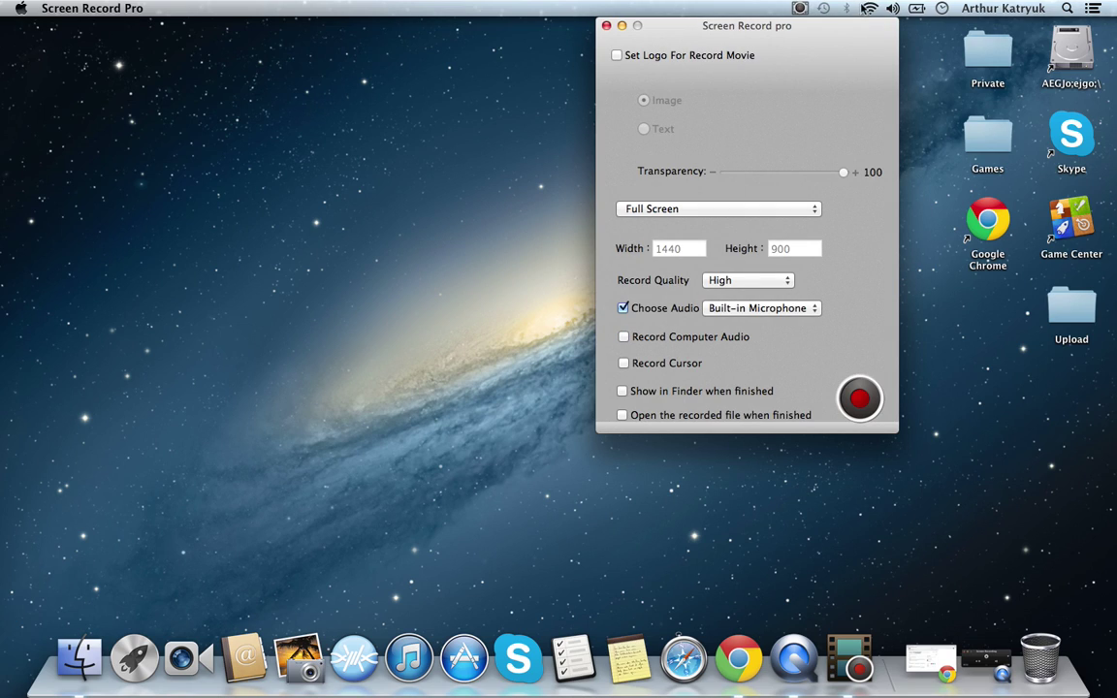
left_click(934, 9)
left_click(582, 398)
Turn on Record Computer Audio and Record Cursor.
left_click(625, 337)
left_click(624, 364)
left_click_drag(260, 223, 219, 147)
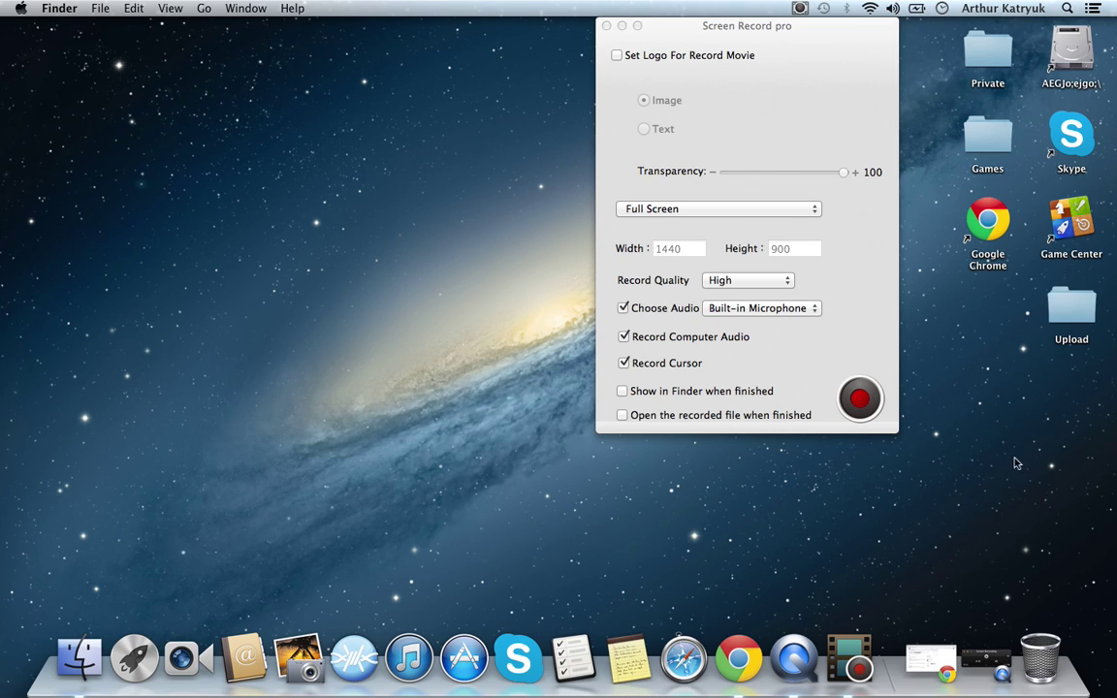
Turn off Record Cursor, turn on Show in Finder when finished and move the settings window closer to the desktop icons.
left_click(623, 363)
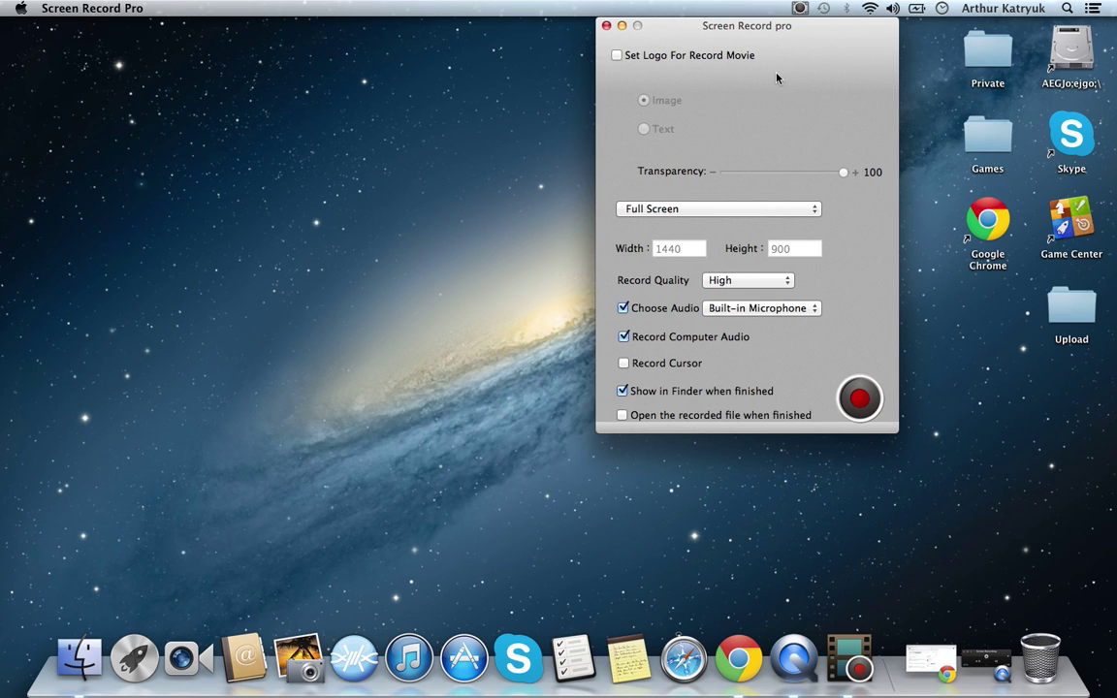
left_click_drag(788, 26, 844, 27)
left_click(529, 511)
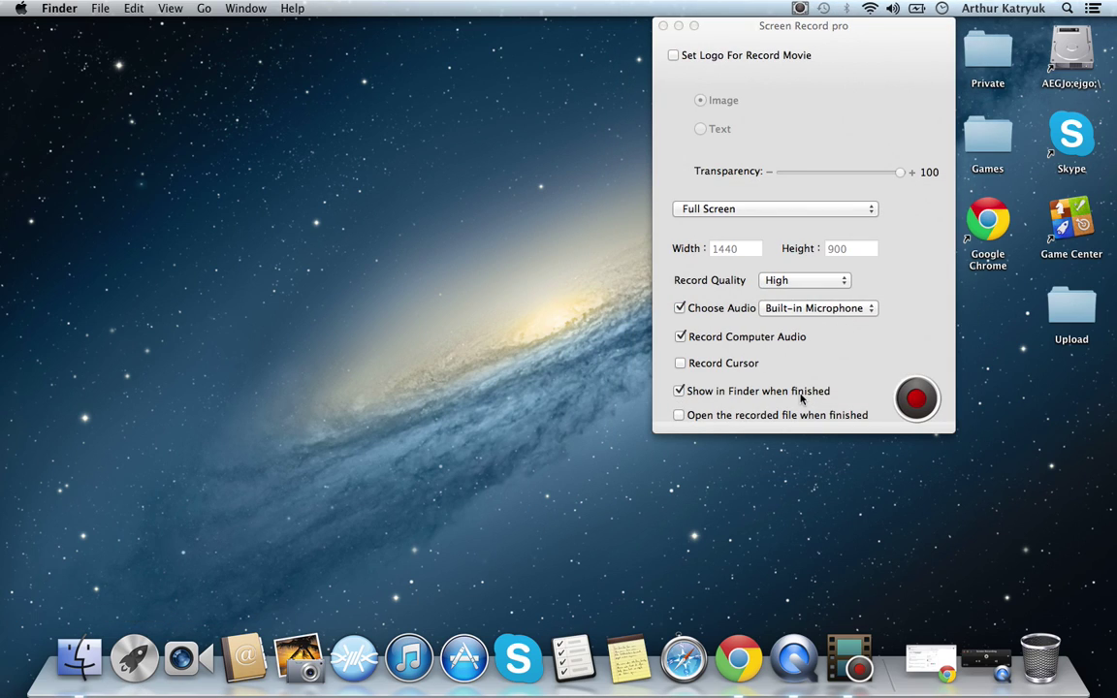
left_click(93, 671)
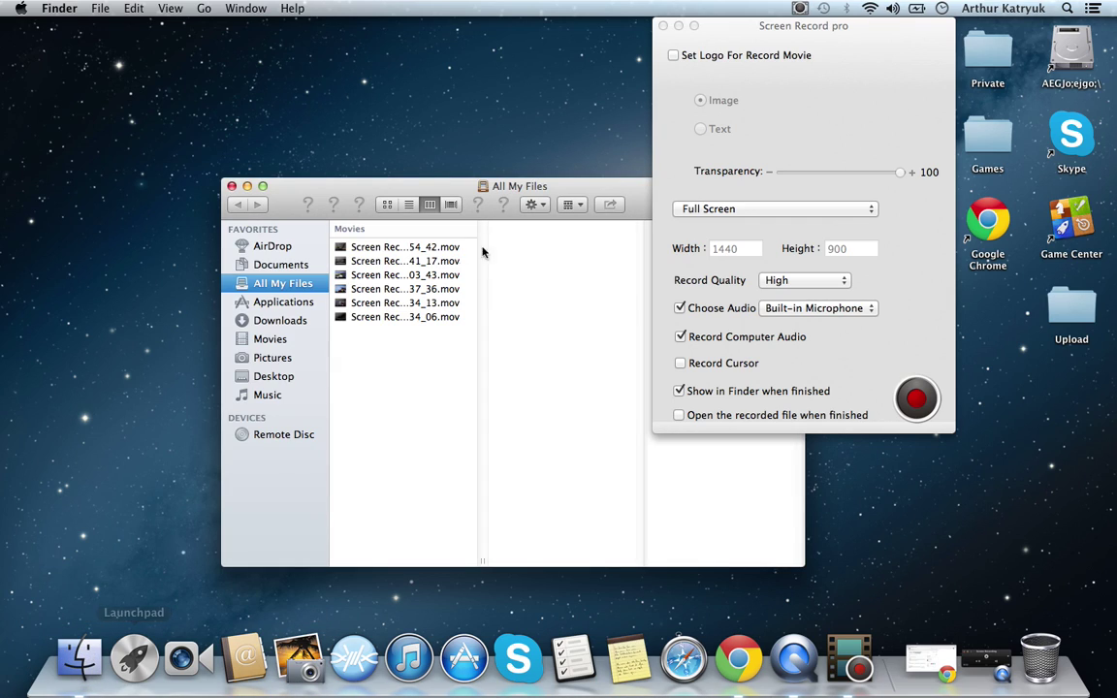
left_click_drag(490, 184, 364, 172)
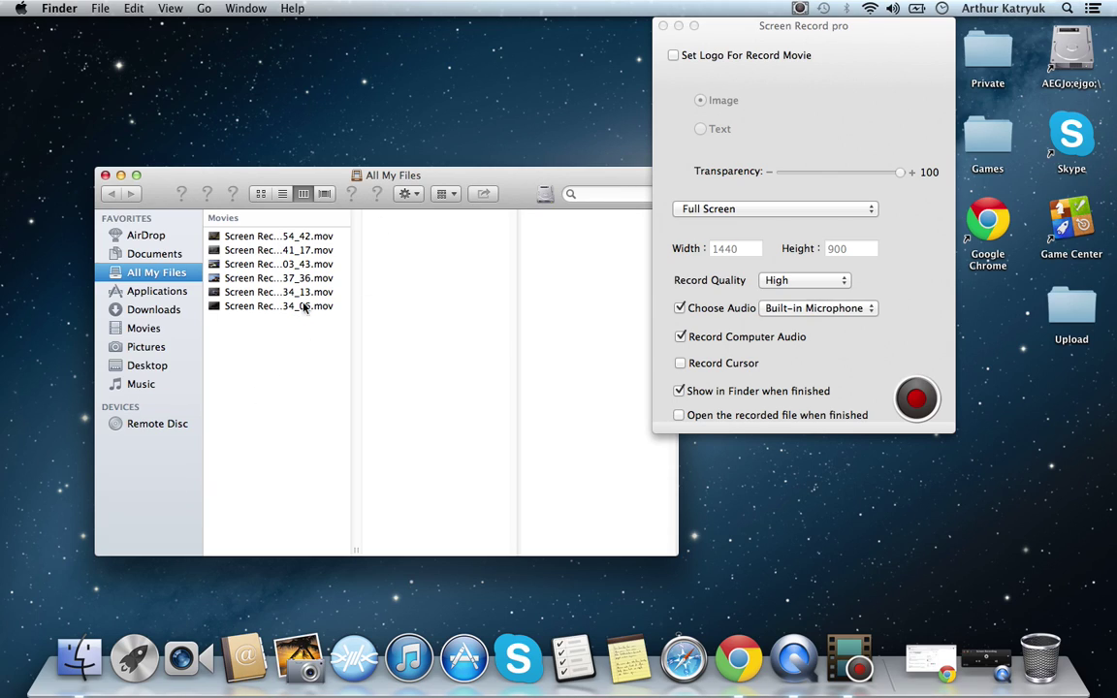
left_click(266, 280)
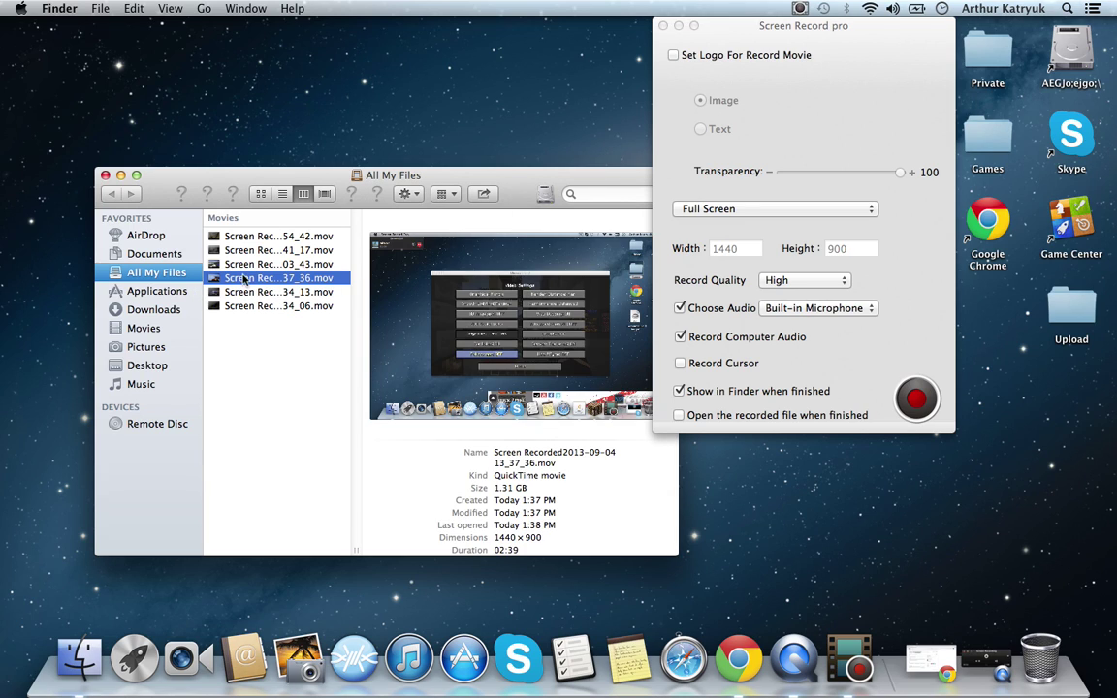
left_click(105, 175)
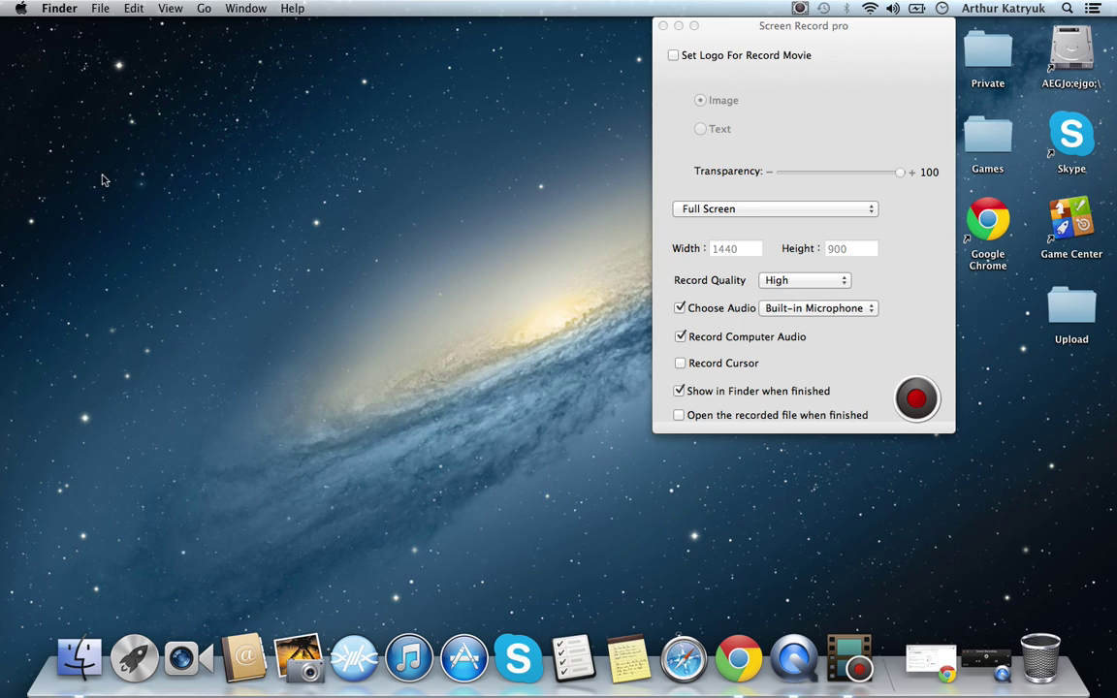
Turn off Show in Finder when finished and turn on Open the recorded file when finished.
left_click(680, 392)
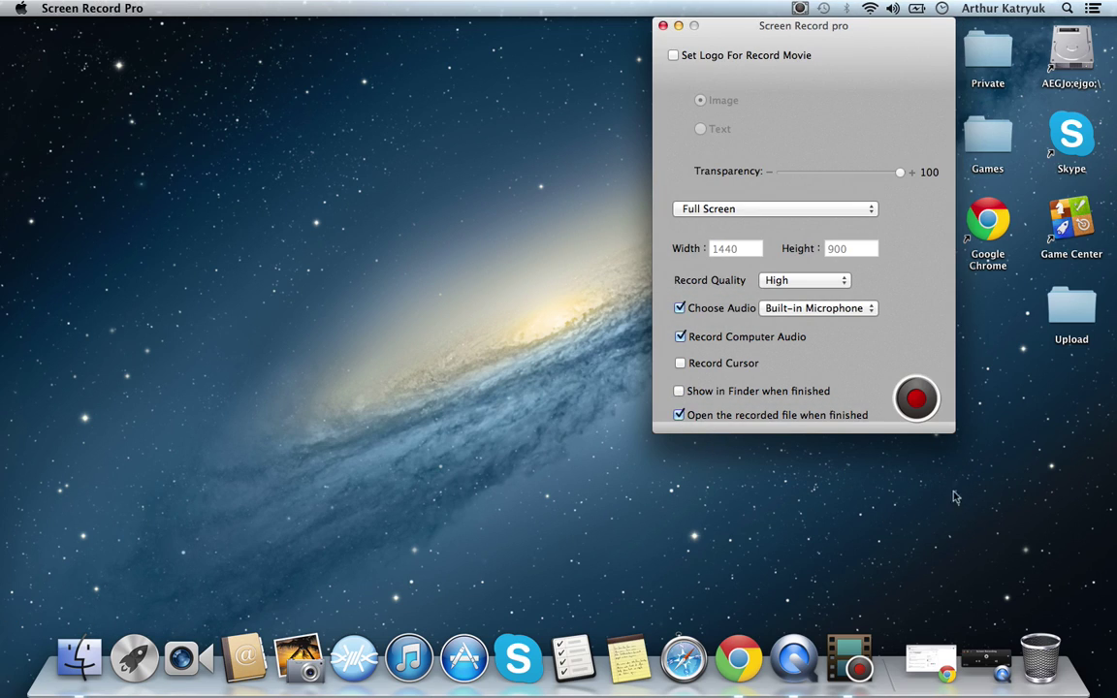
left_click(984, 659)
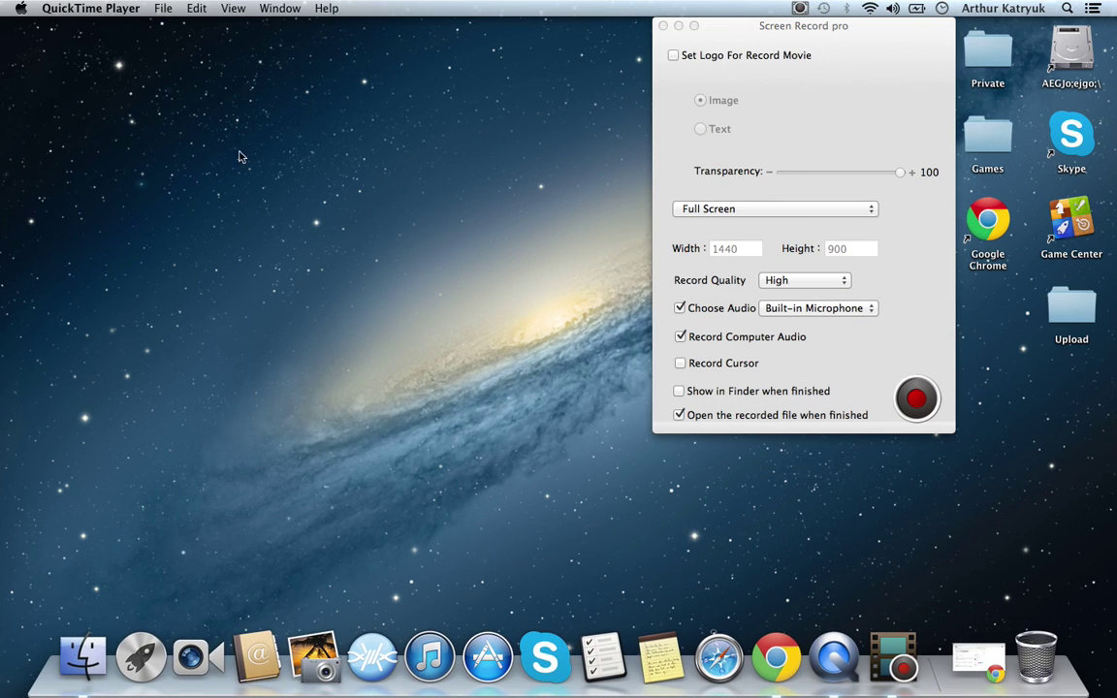
left_click_drag(344, 70, 669, 495)
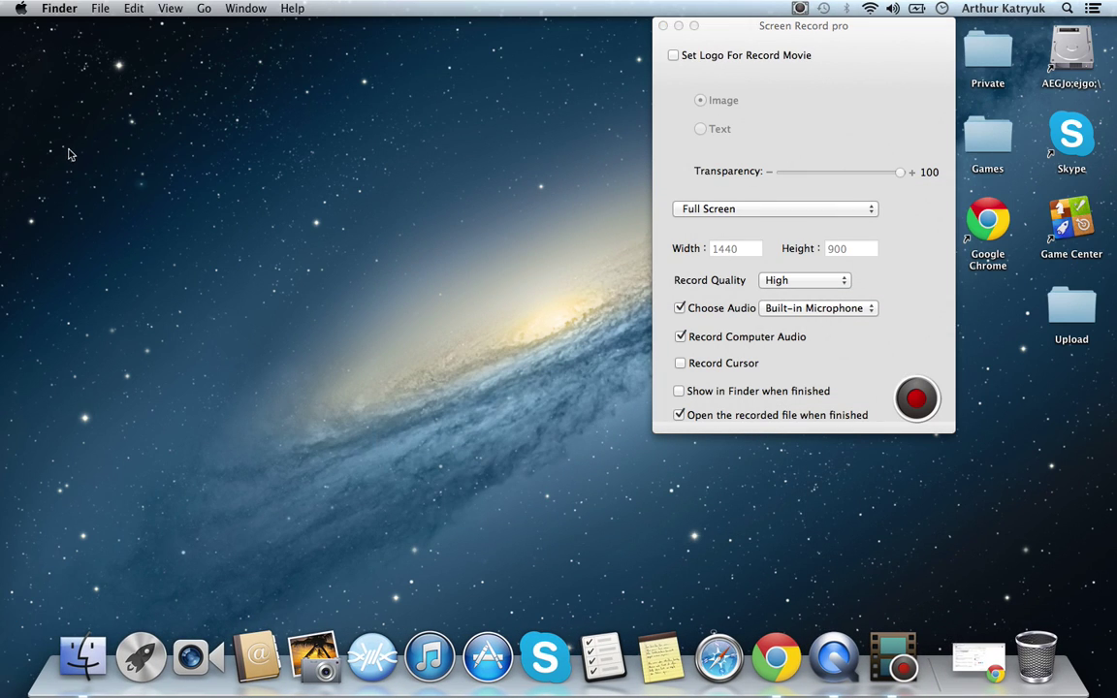
left_click_drag(152, 85, 781, 477)
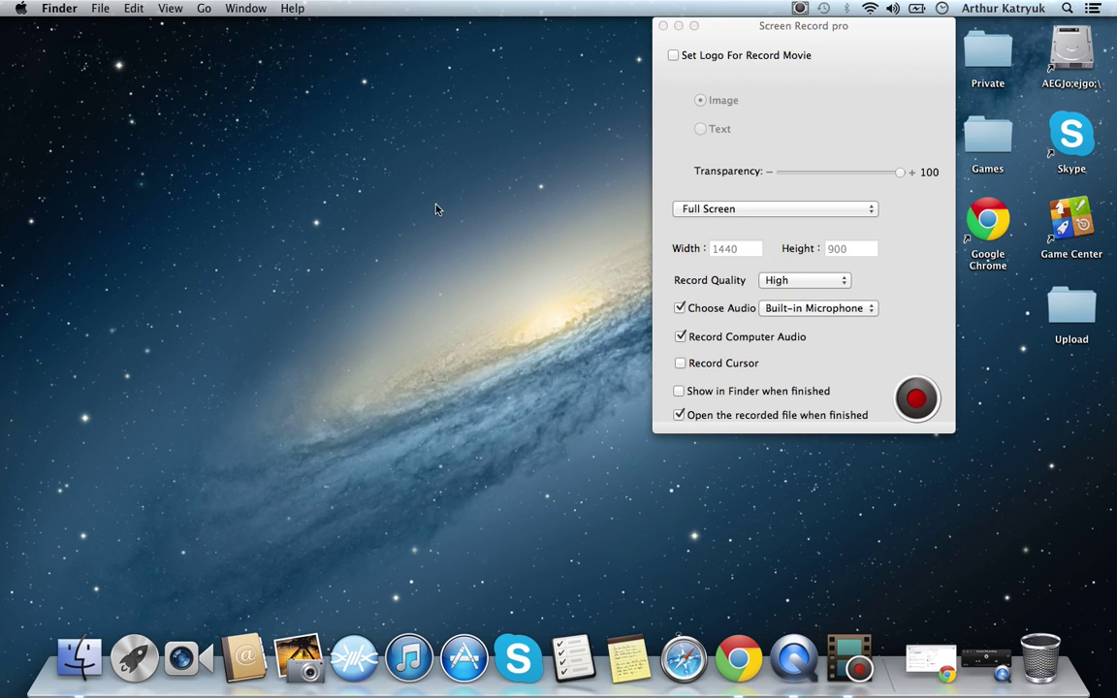
left_click_drag(415, 42, 969, 237)
left_click(979, 291)
left_click(1081, 330)
left_click(1076, 374)
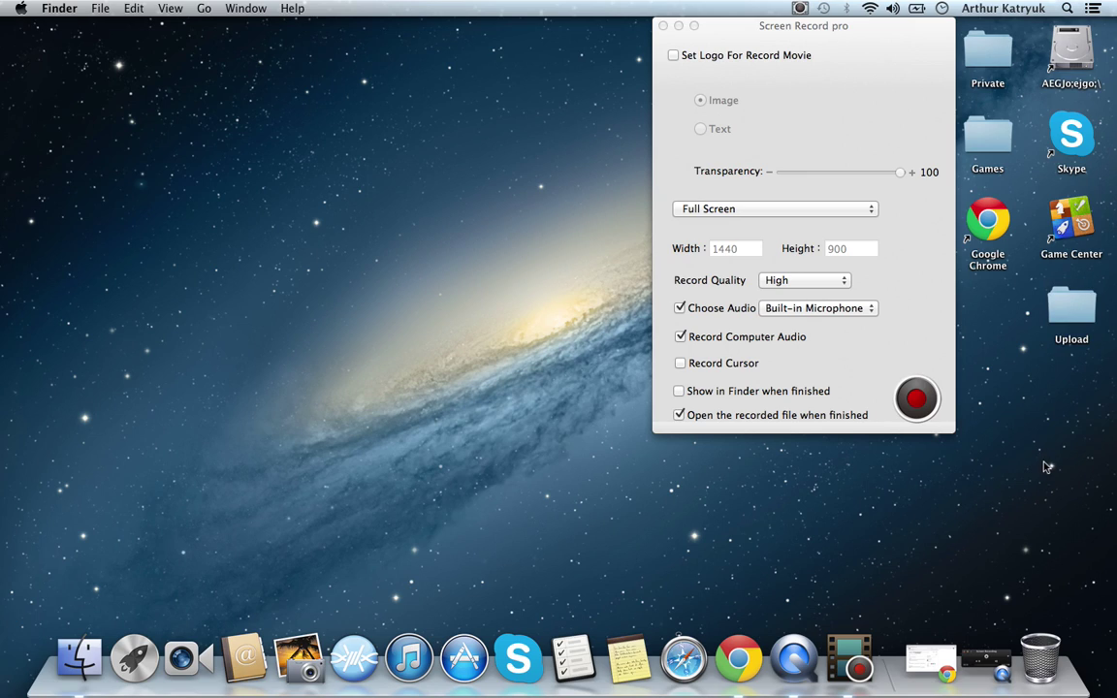
left_click(1078, 313)
left_click(922, 464)
Move the settings window toward the middle of the desktop and switch Choose Audio off and back on.
left_click_drag(706, 32, 554, 63)
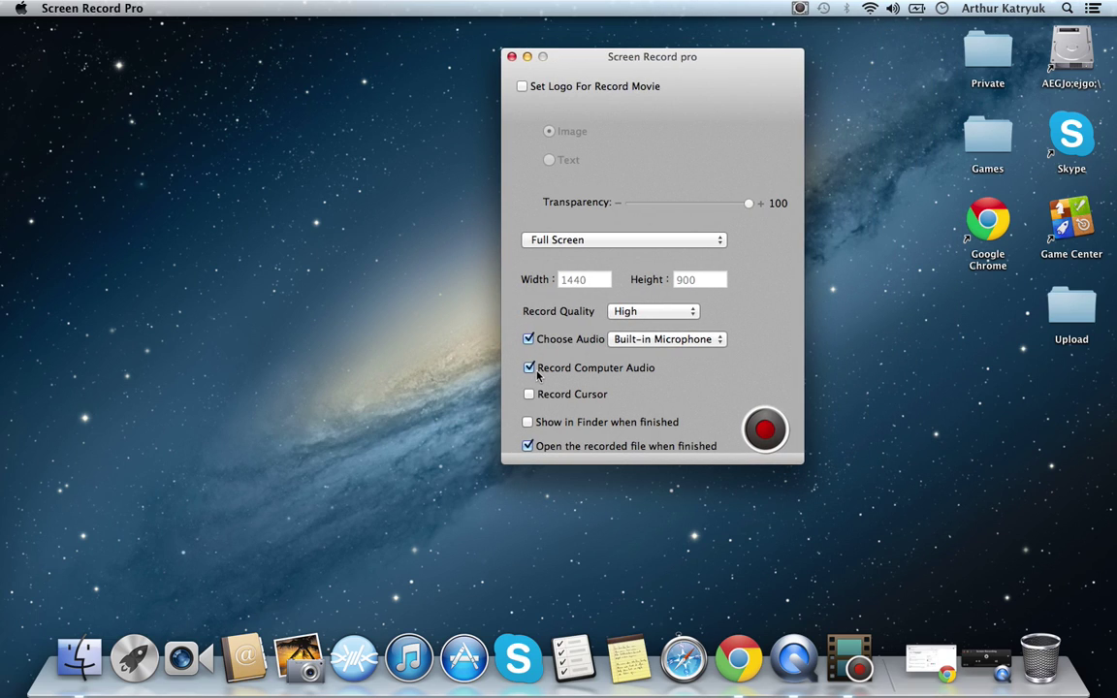
left_click(529, 339)
left_click(528, 338)
left_click_drag(584, 324, 589, 347)
Review the Record Quality choices and keep High selected.
left_click(636, 336)
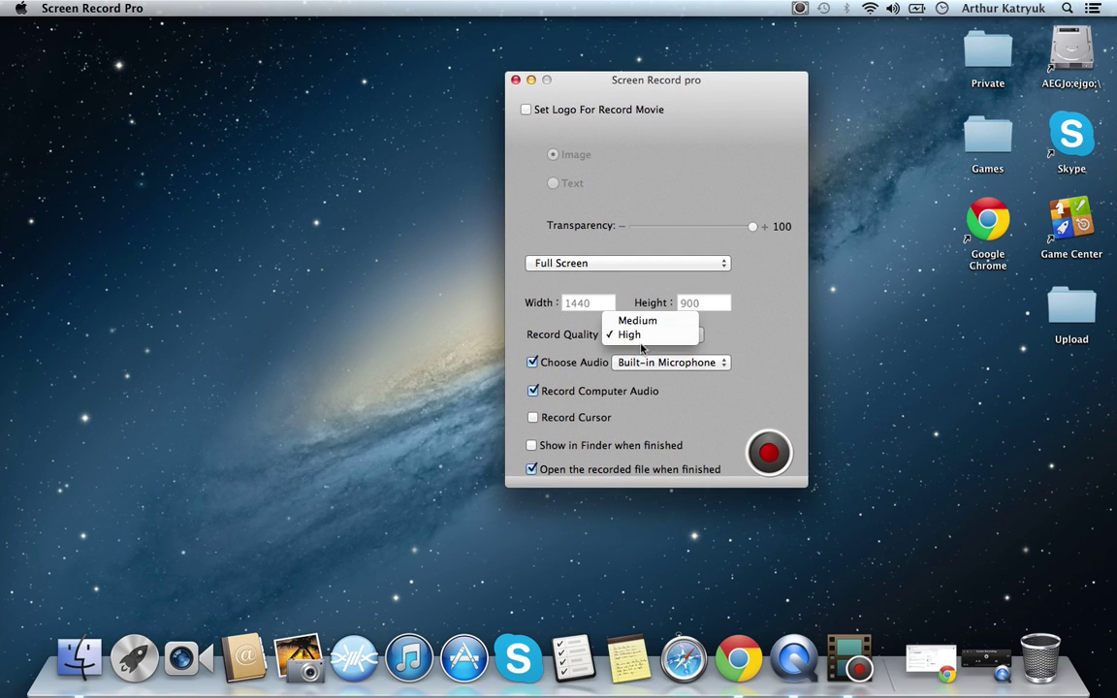
left_click(638, 335)
left_click(639, 339)
left_click(640, 334)
Move the settings window up to the menu bar and close Screen Record Pro.
left_click_drag(665, 94, 577, 20)
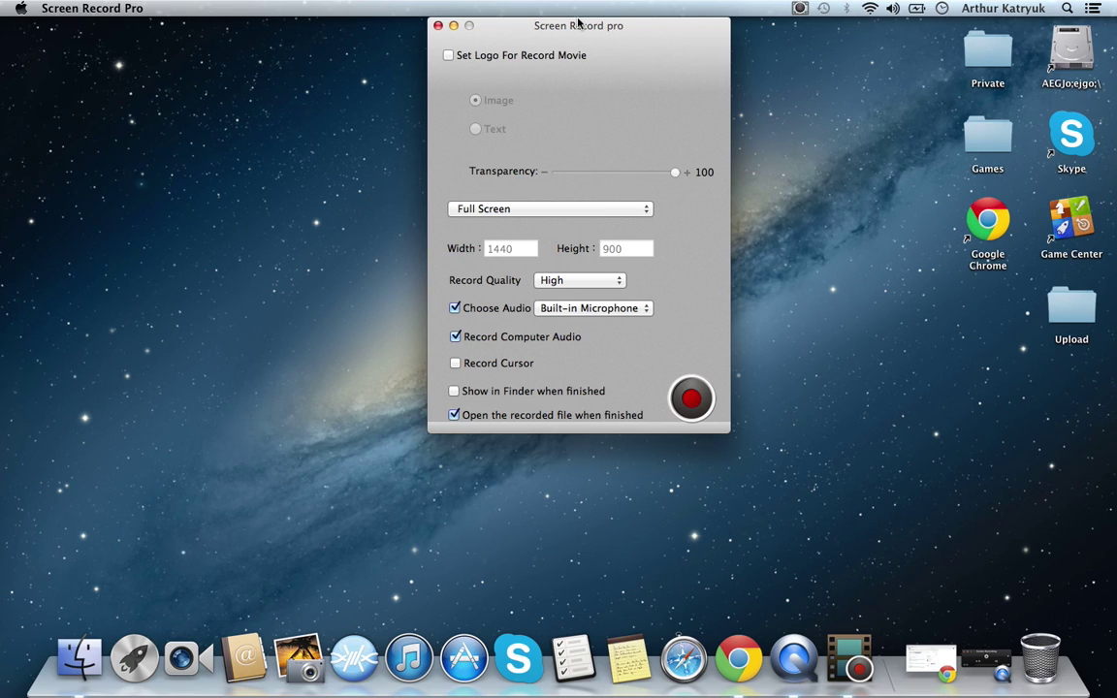
left_click_drag(870, 375, 931, 485)
left_click_drag(588, 36, 656, 29)
left_click(445, 26)
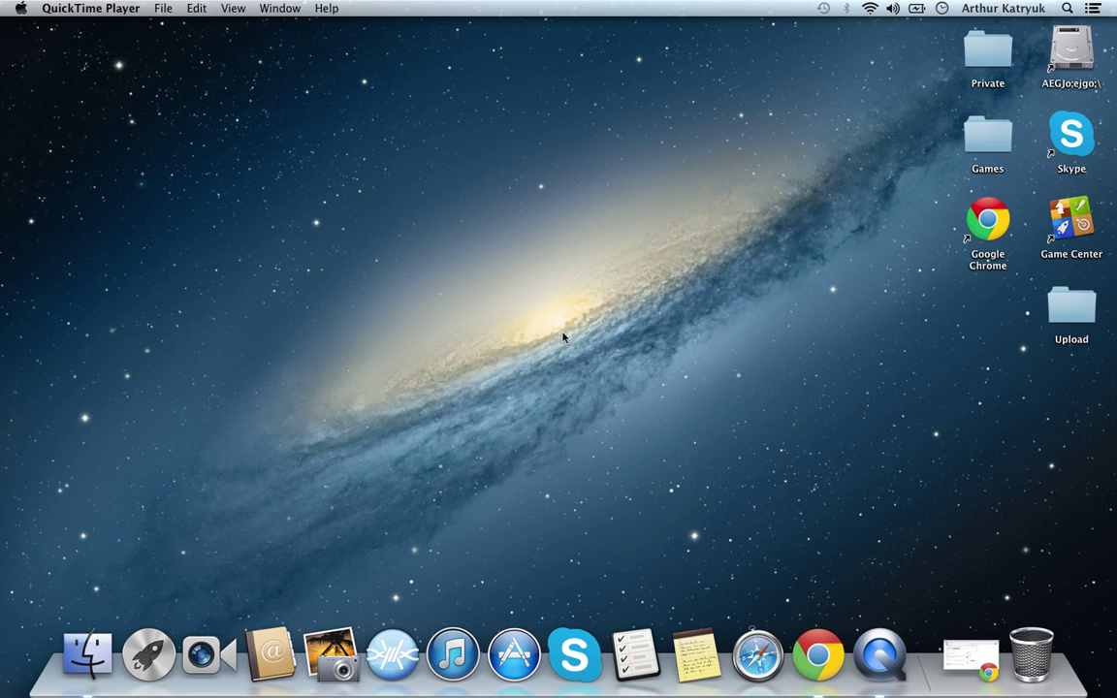
View the installed applications in Launchpad and return to the desktop.
left_click(150, 652)
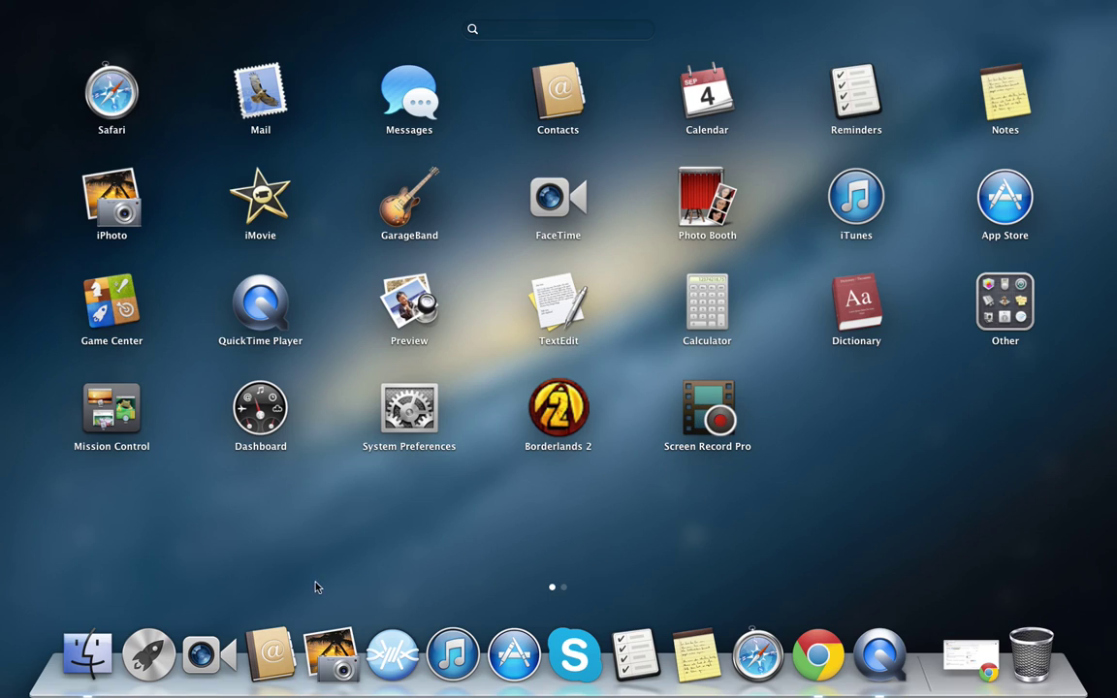
left_click(150, 648)
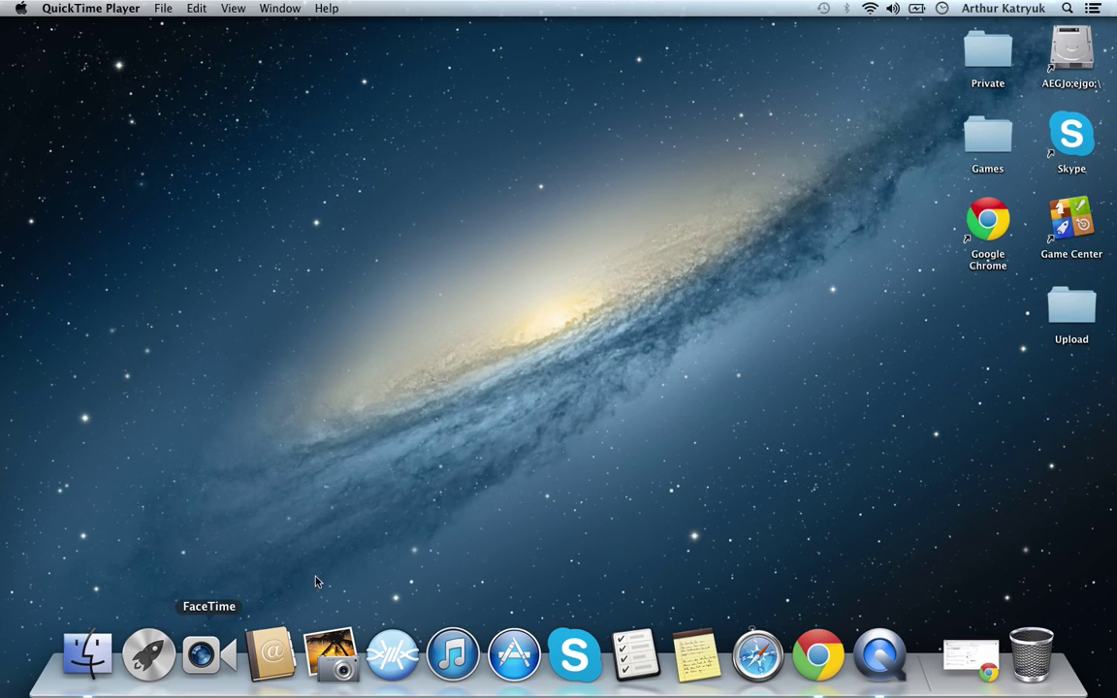